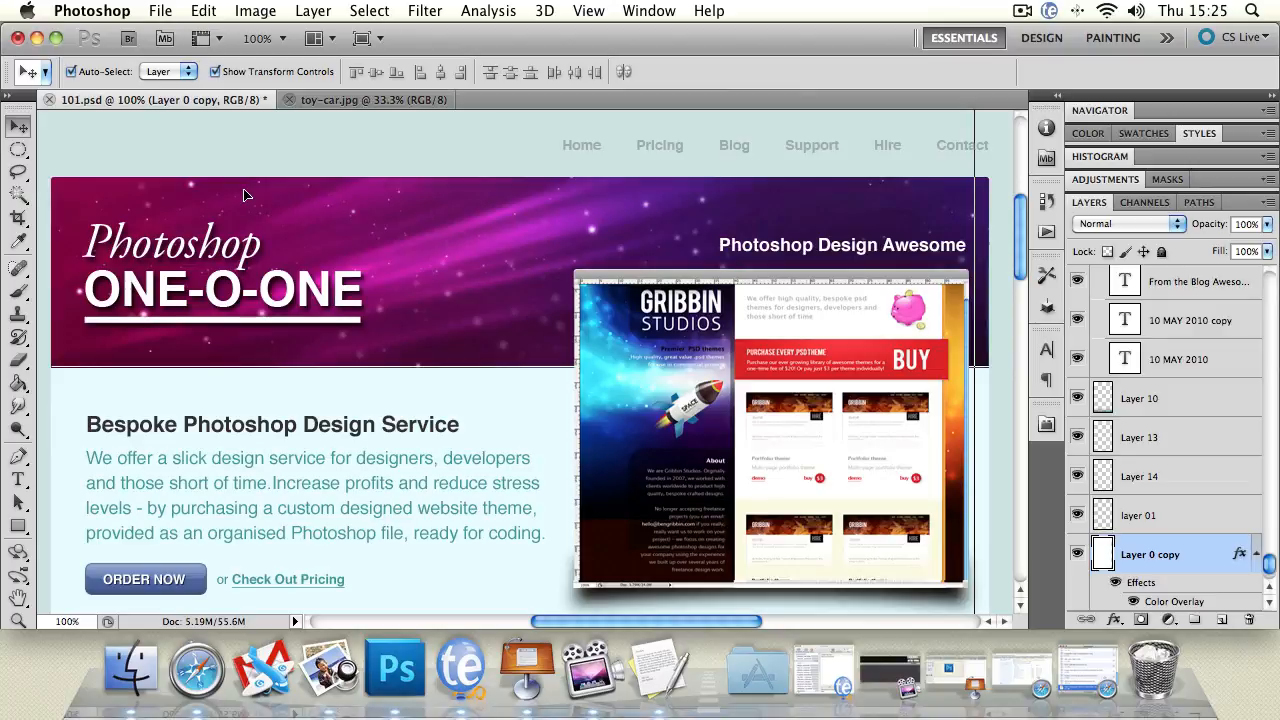
Step: Turn off Auto-Select and choose the © GRIBBIN STUDIOS 2010, Photoshop and one-o-one text layers one after another from the layer list
click(274, 279)
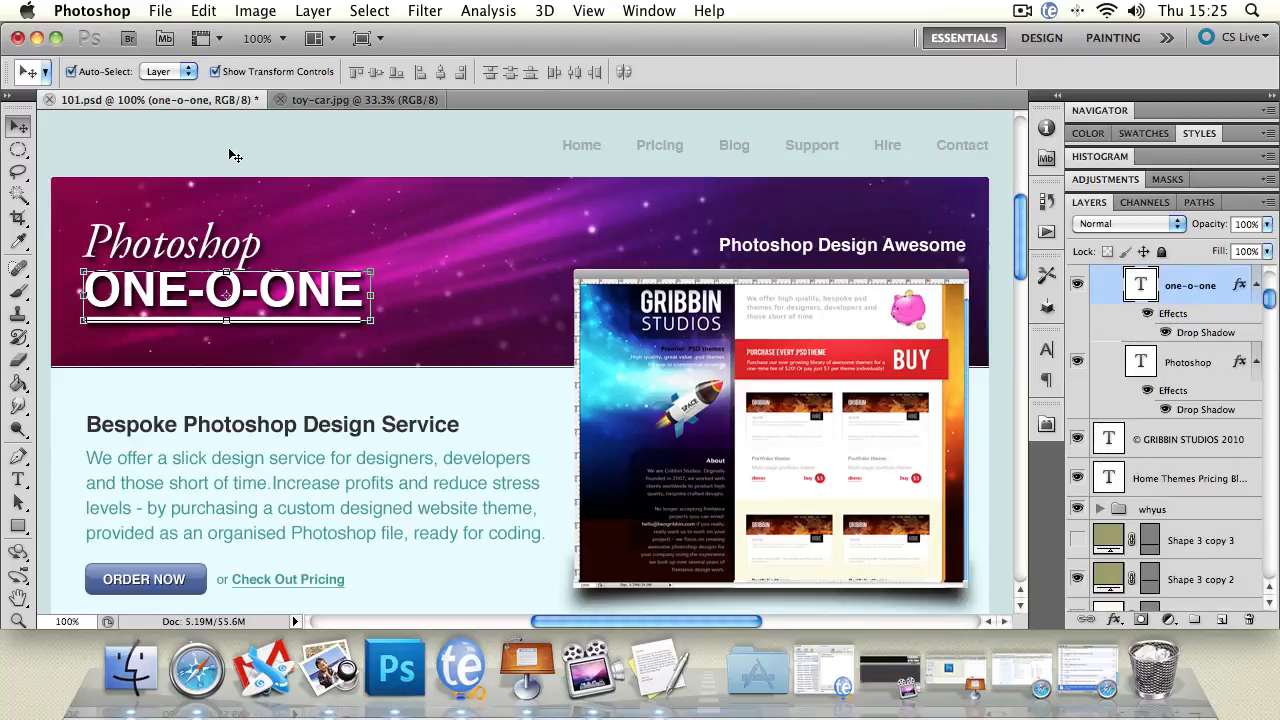
click(70, 73)
click(1202, 440)
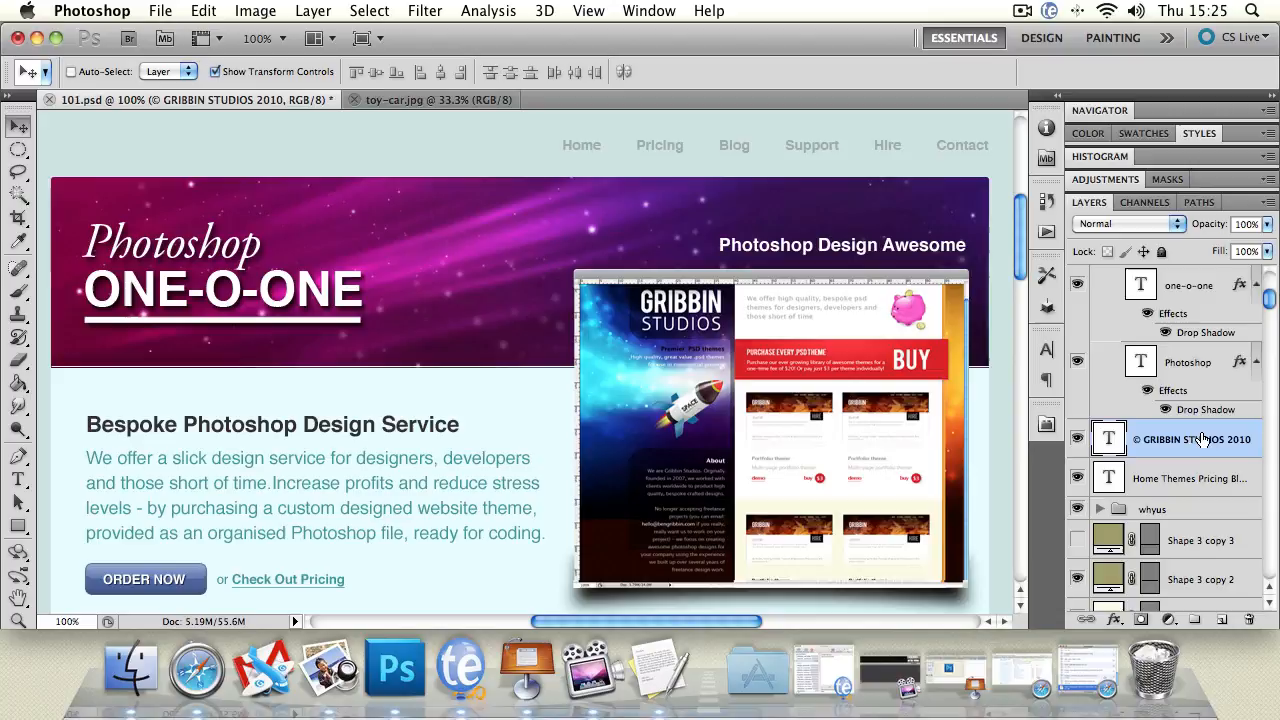
click(1203, 364)
click(1200, 290)
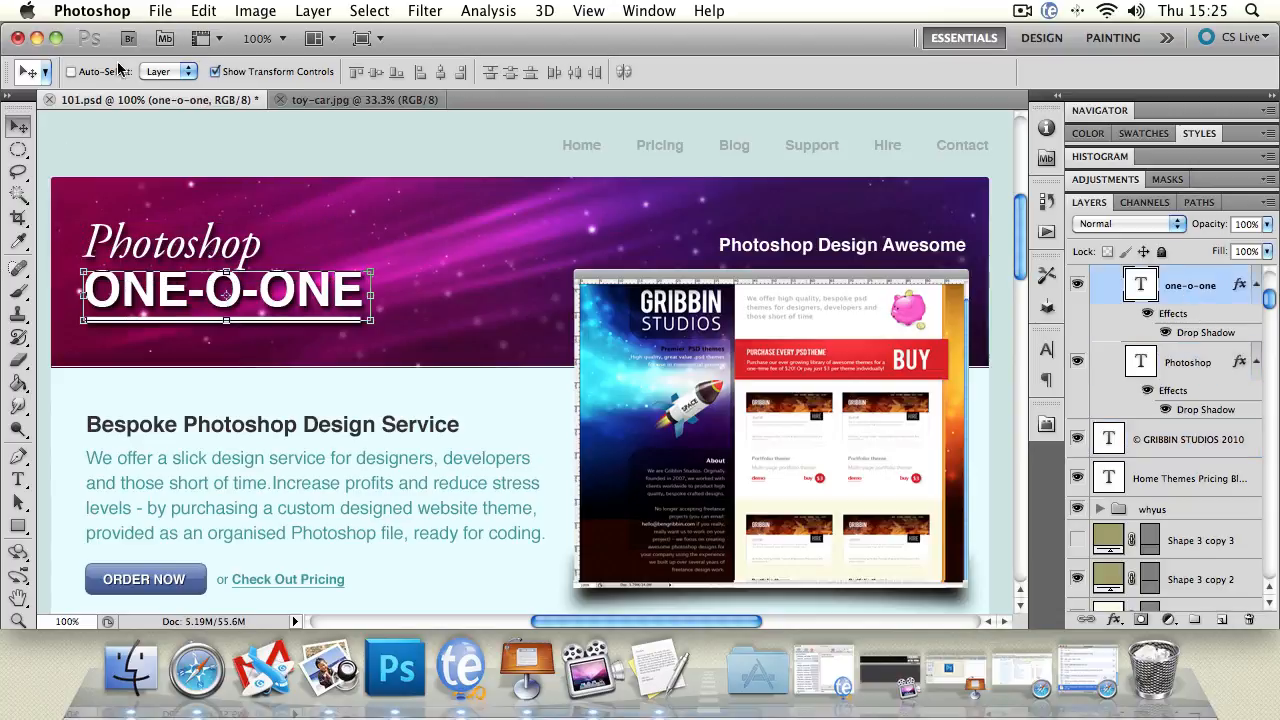
Step: Turn Auto-Select back on and select the browser-bar shape, tagline, service text, content panel and page background in turn directly on the canvas
click(70, 72)
click(625, 280)
key(super+t)
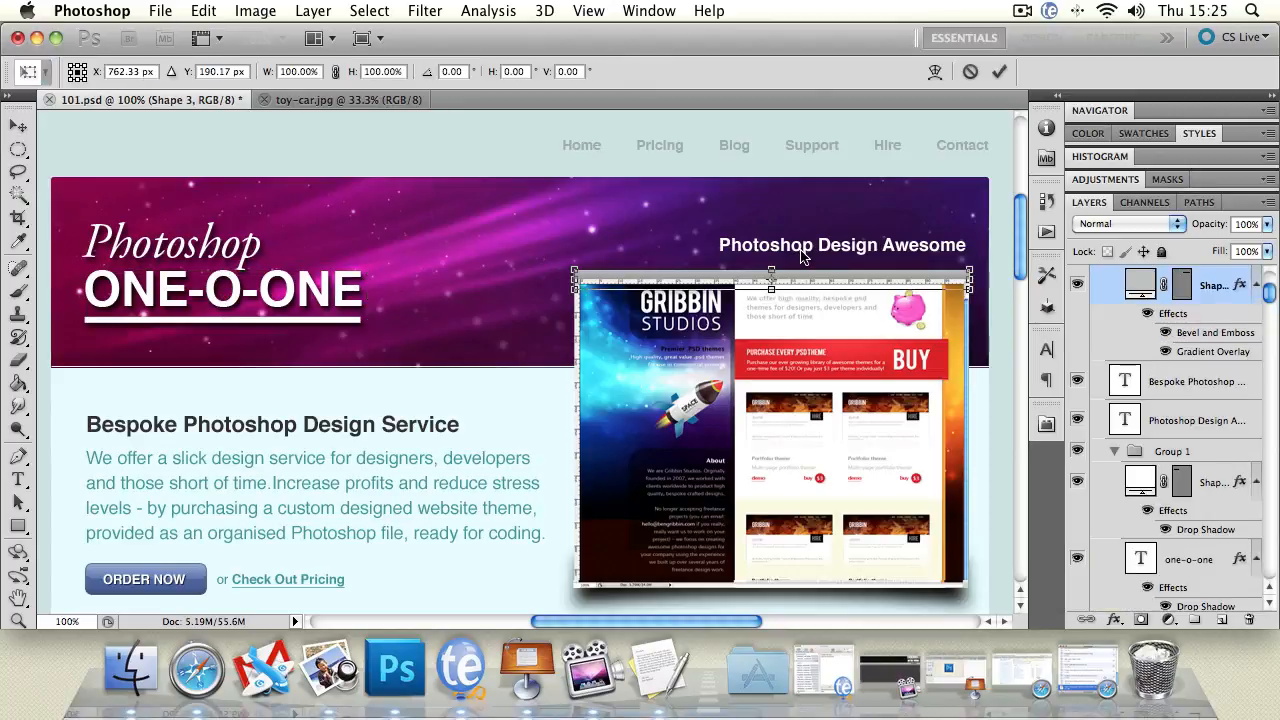
key(Return)
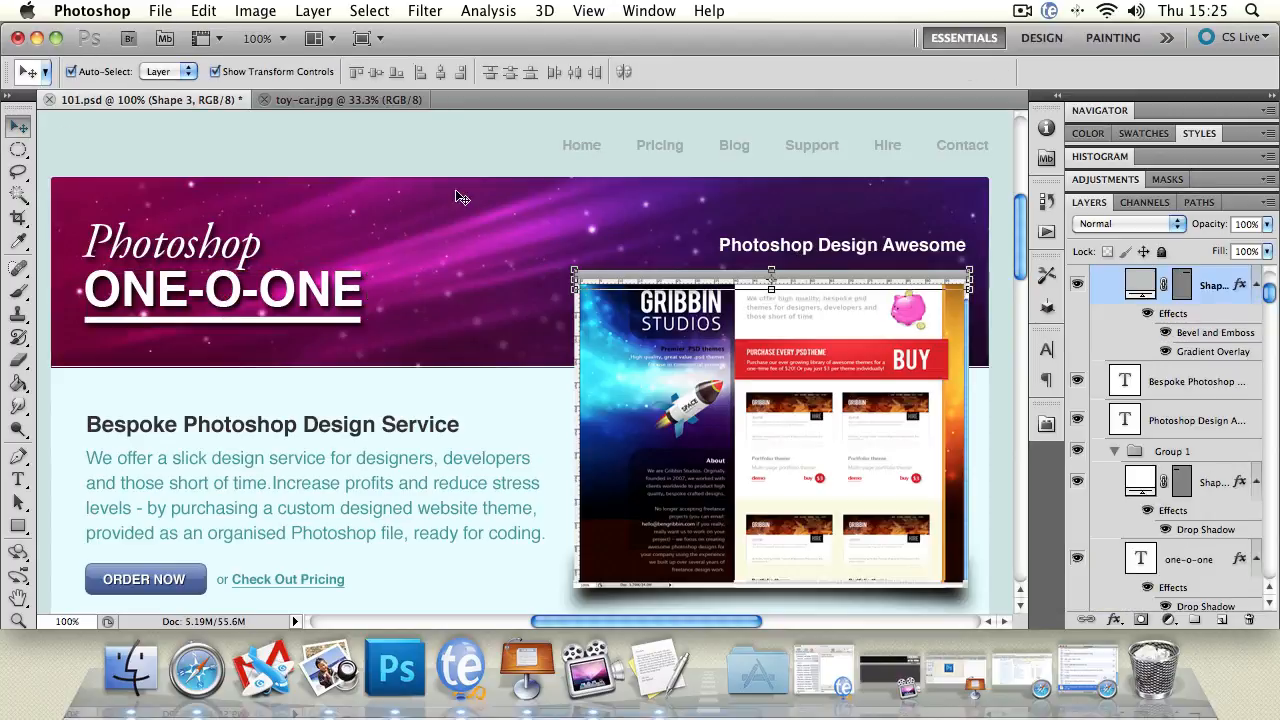
click(778, 248)
click(397, 428)
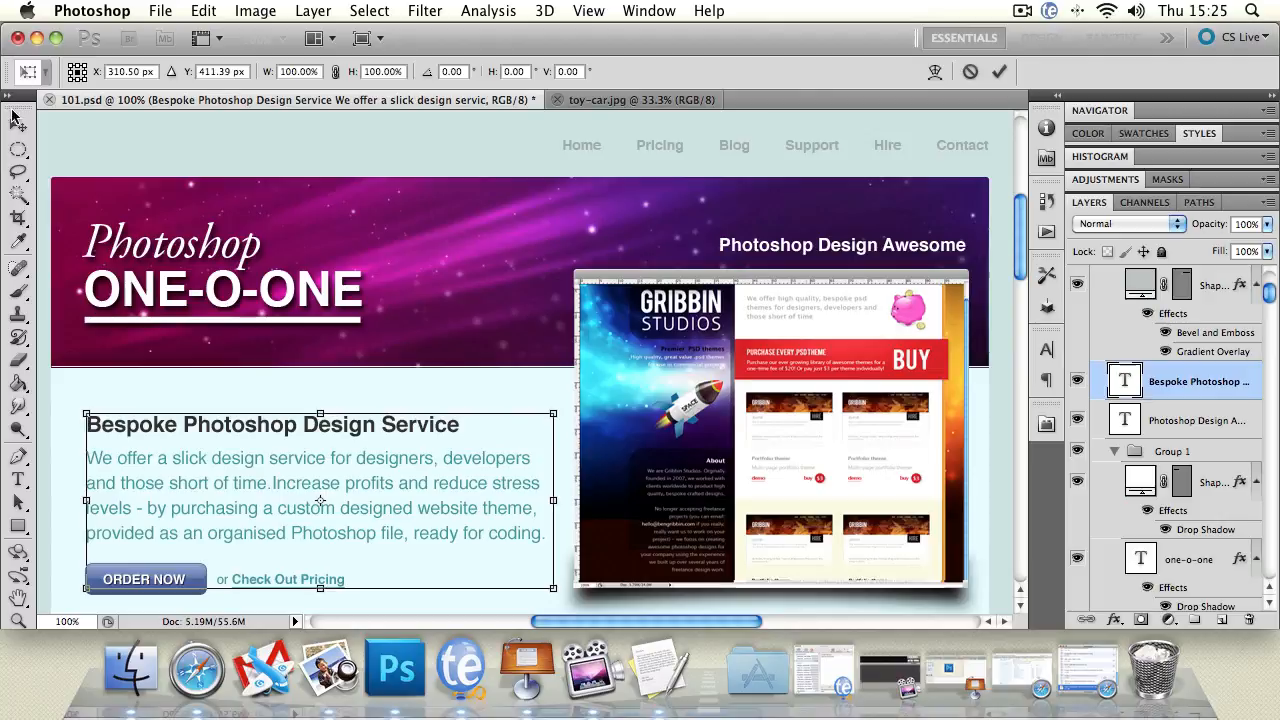
click(314, 391)
click(318, 209)
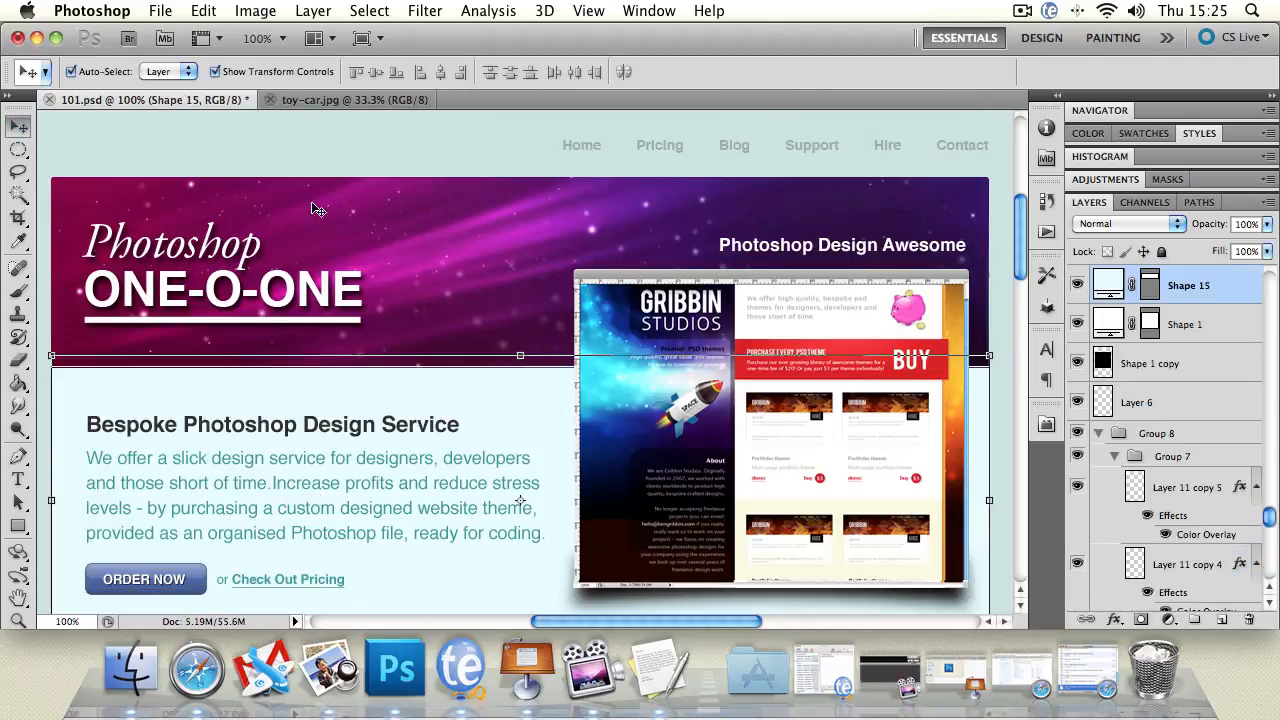
click(286, 138)
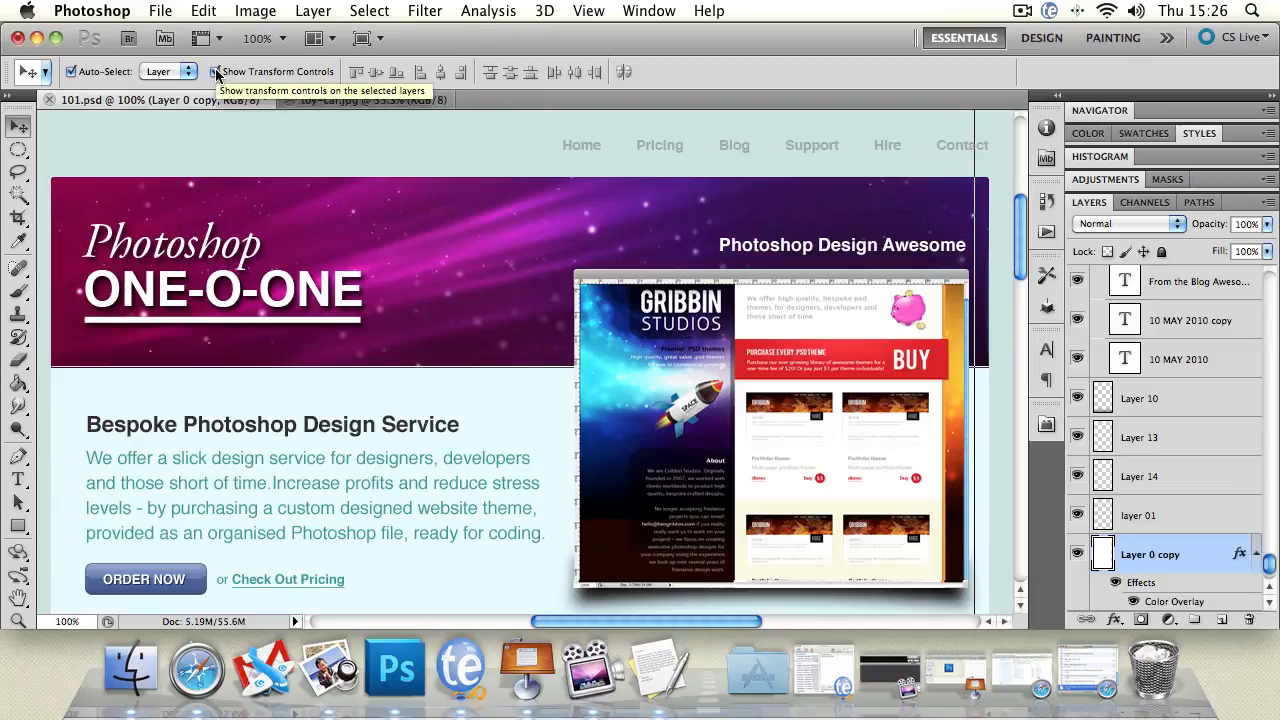
Step: Hide the transform controls and nudge the ONE-O-ONE heading, the website screenshot and the Photoshop Design Awesome tagline slightly
click(236, 262)
click(265, 306)
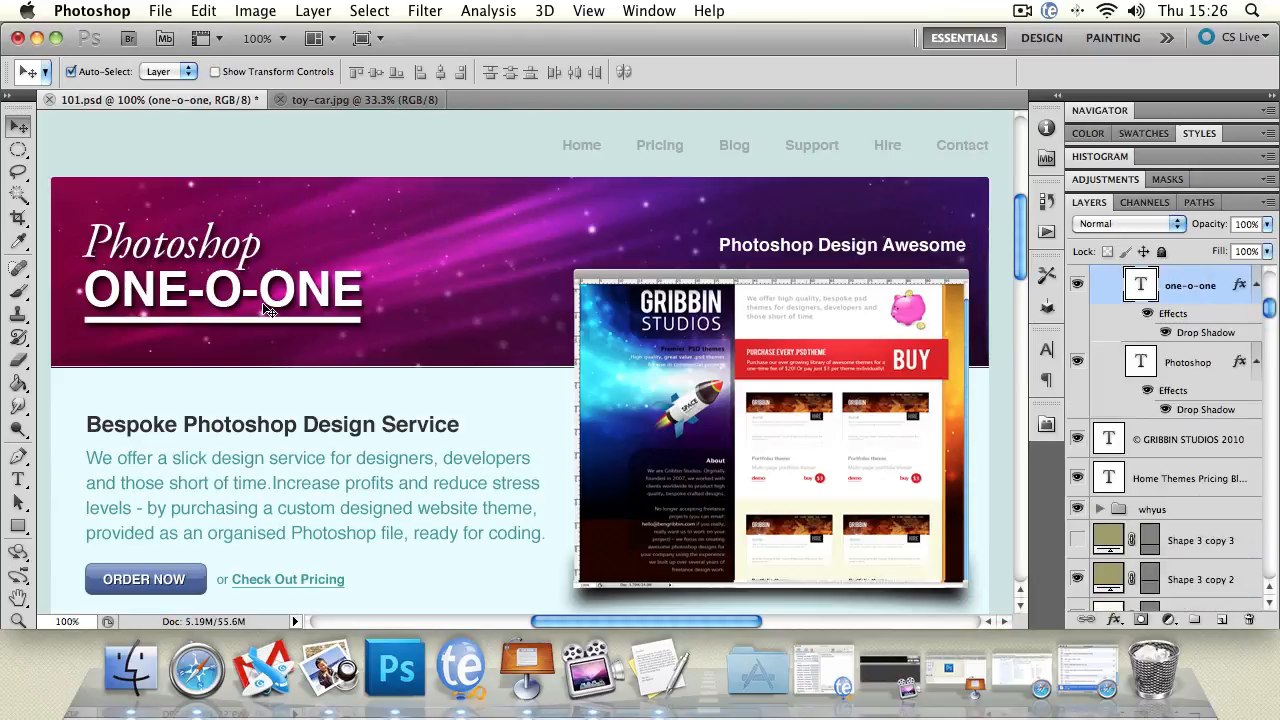
mouse_move(265, 306)
mouse_down()
mouse_move(315, 306)
mouse_move(265, 298)
mouse_up()
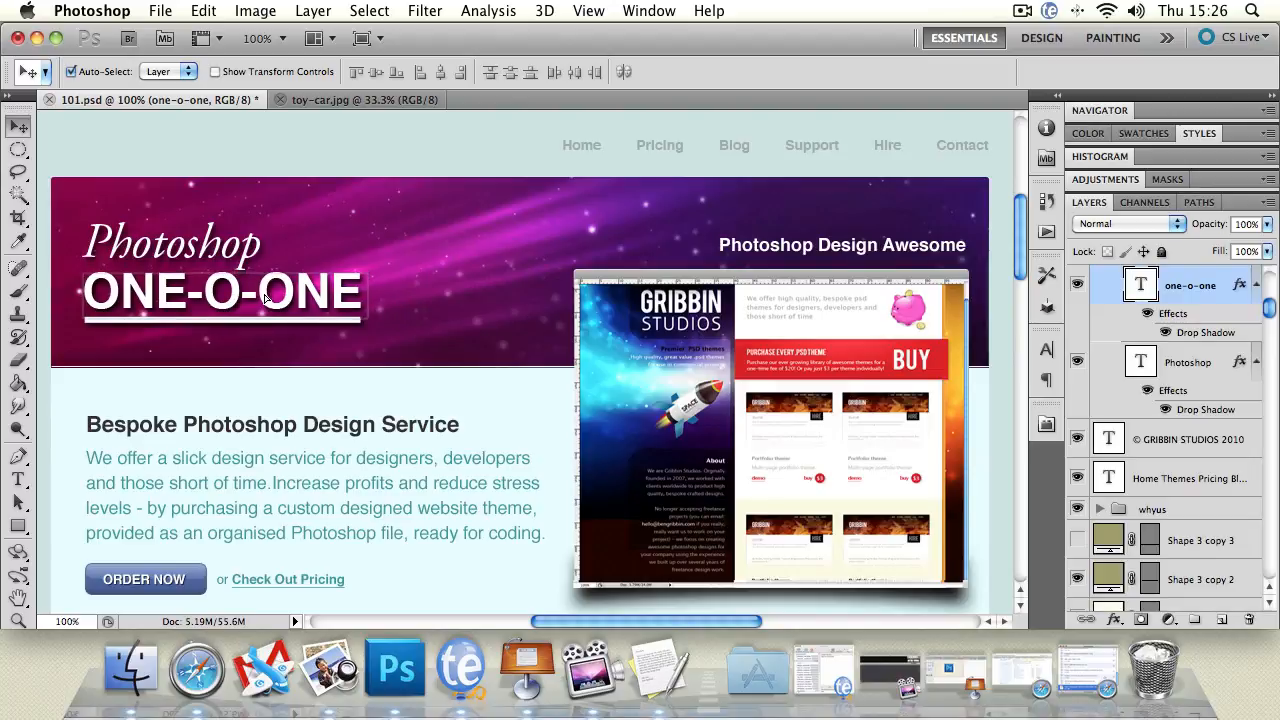
mouse_move(681, 380)
mouse_down()
mouse_move(697, 335)
mouse_move(668, 385)
mouse_move(695, 376)
mouse_move(674, 378)
mouse_up()
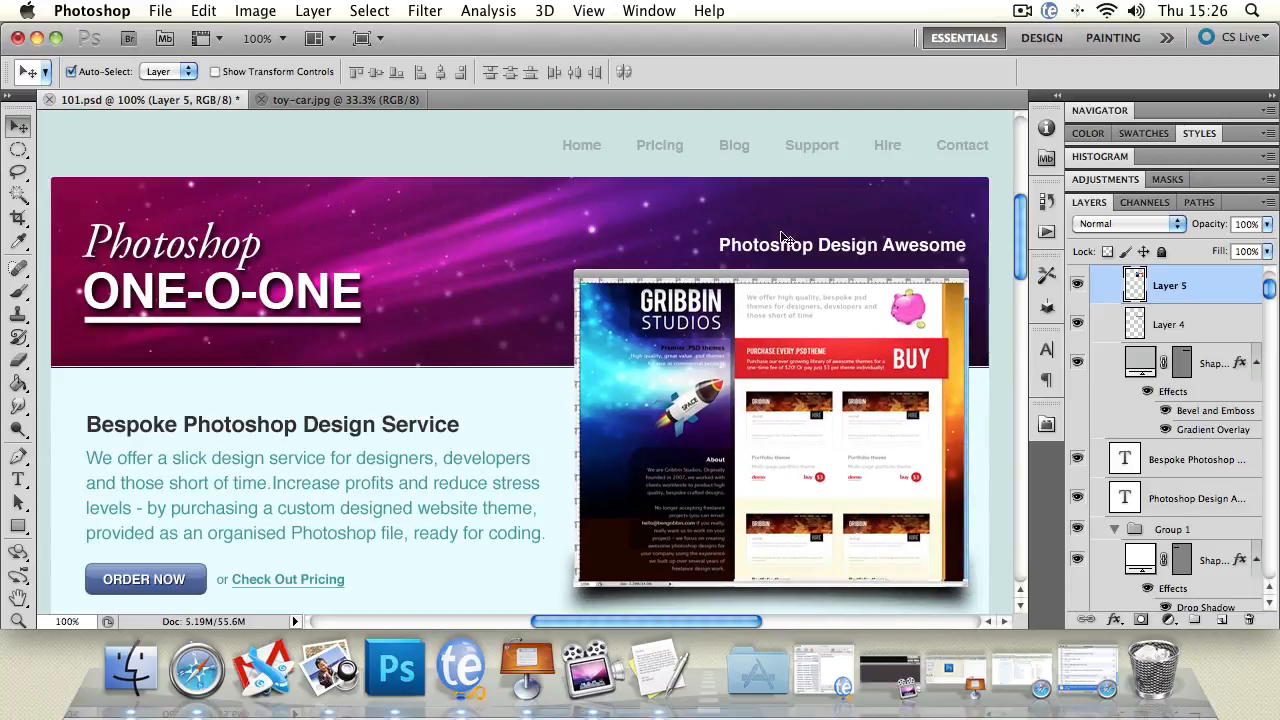
drag(779, 249, 778, 254)
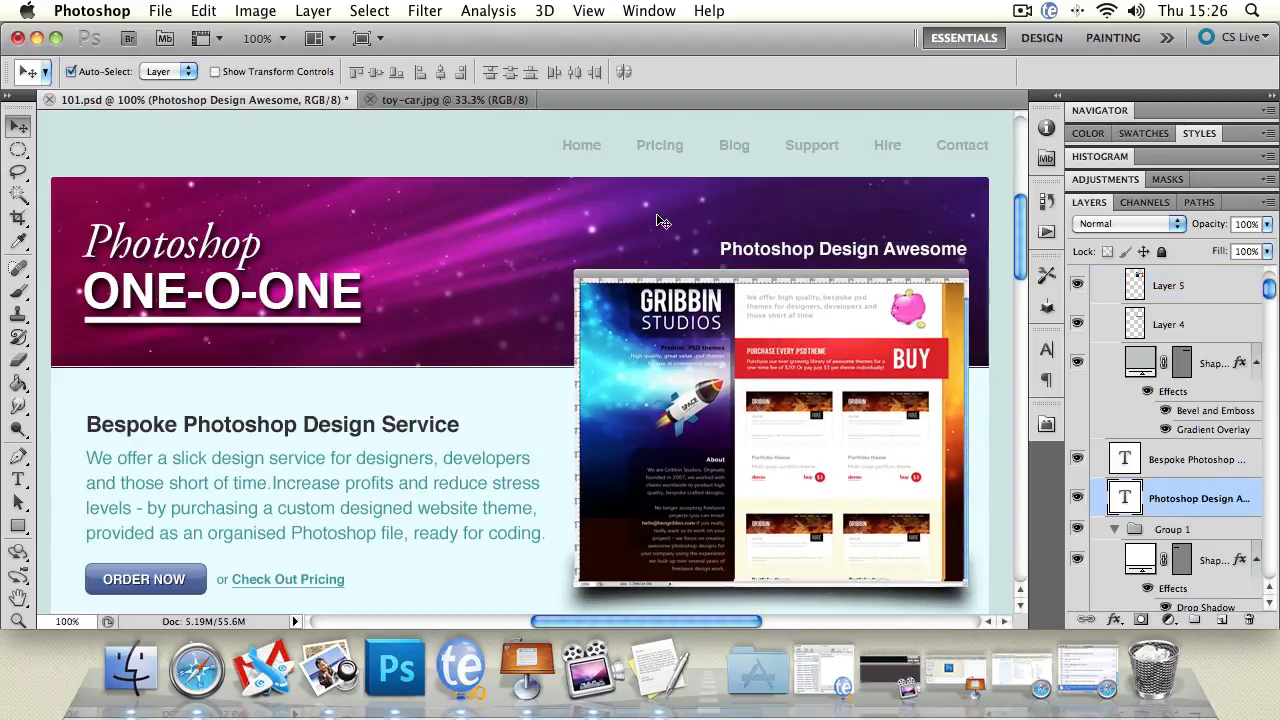
Step: Show the transform controls again and select the page background followed by the ONE-O-ONE heading
click(215, 72)
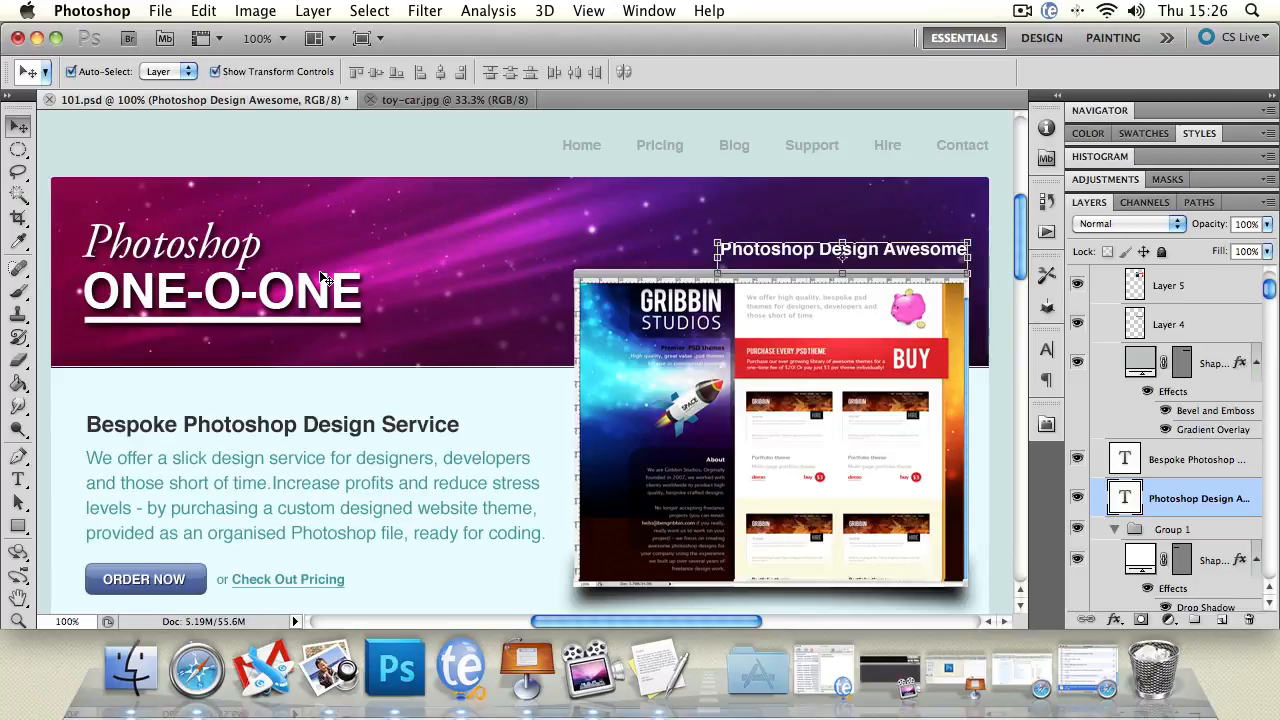
click(160, 157)
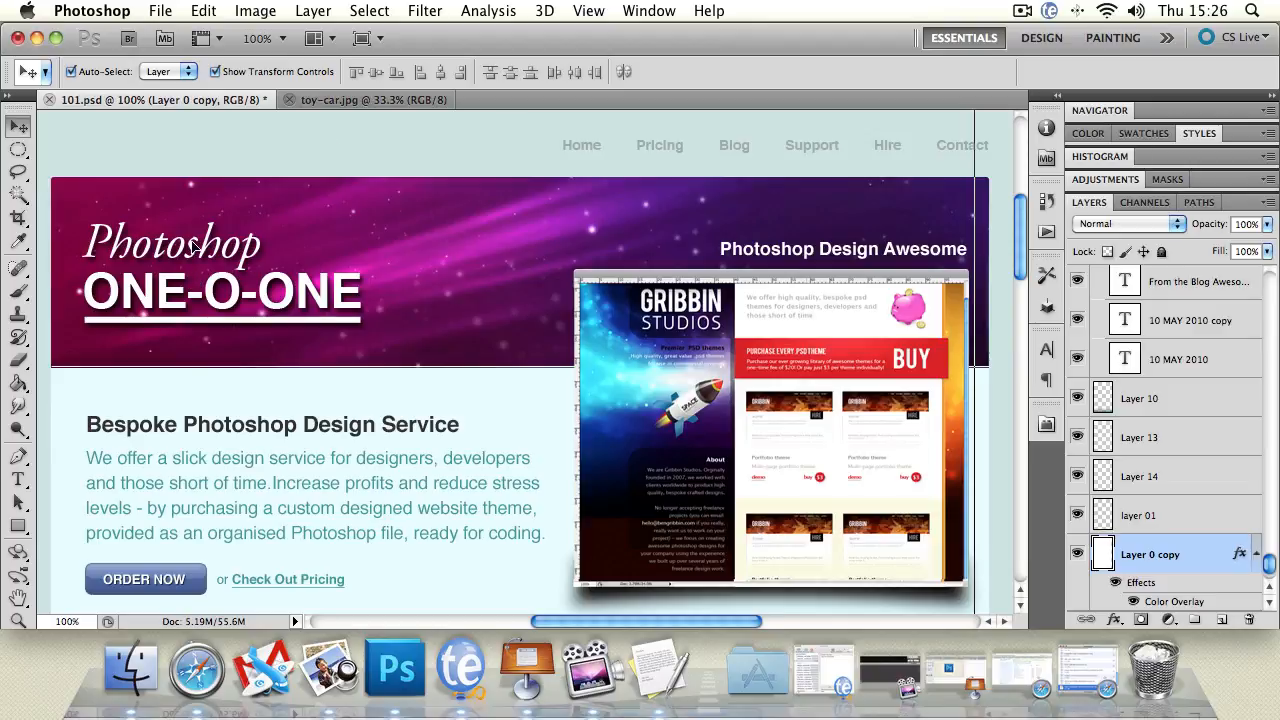
click(270, 283)
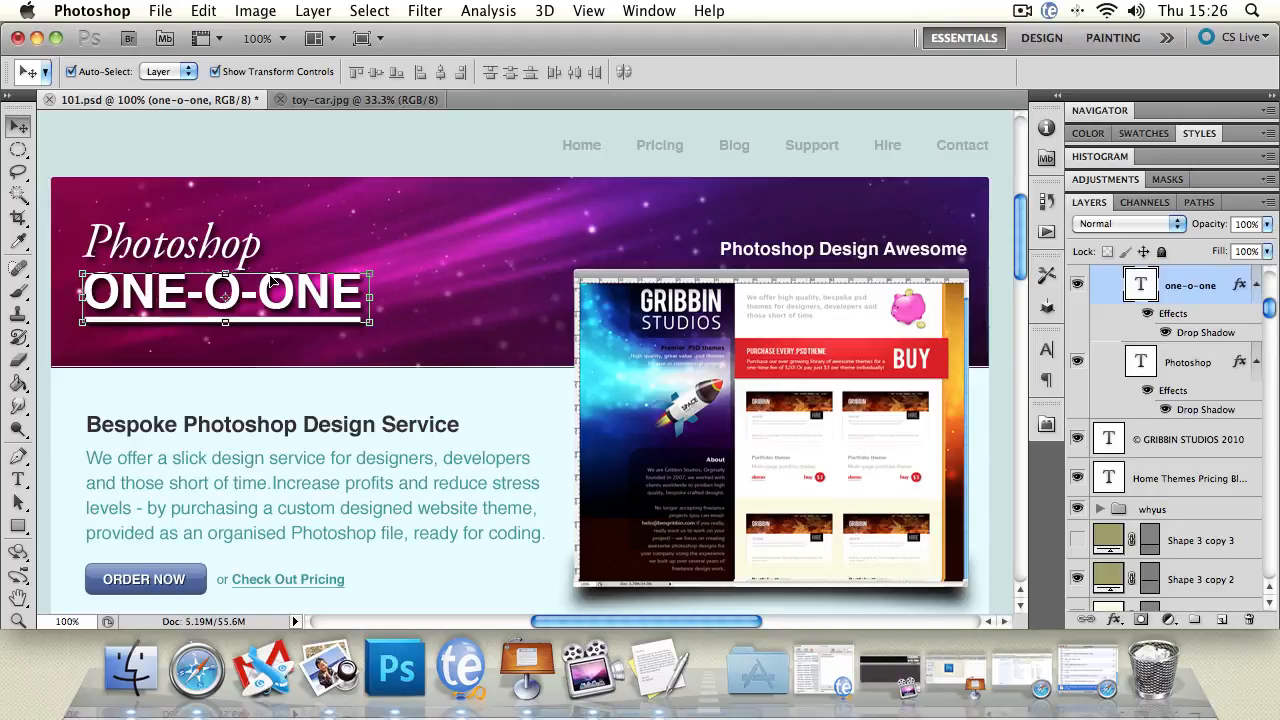
Step: Add the Photoshop text and the underline shape to the ONE-O-ONE selection and move all three slightly right and up
mouse_move(290, 283)
mouse_down()
mouse_move(408, 285)
mouse_move(368, 300)
mouse_move(389, 349)
mouse_move(480, 176)
mouse_move(380, 128)
mouse_move(476, 214)
mouse_move(293, 316)
mouse_move(284, 296)
mouse_up()
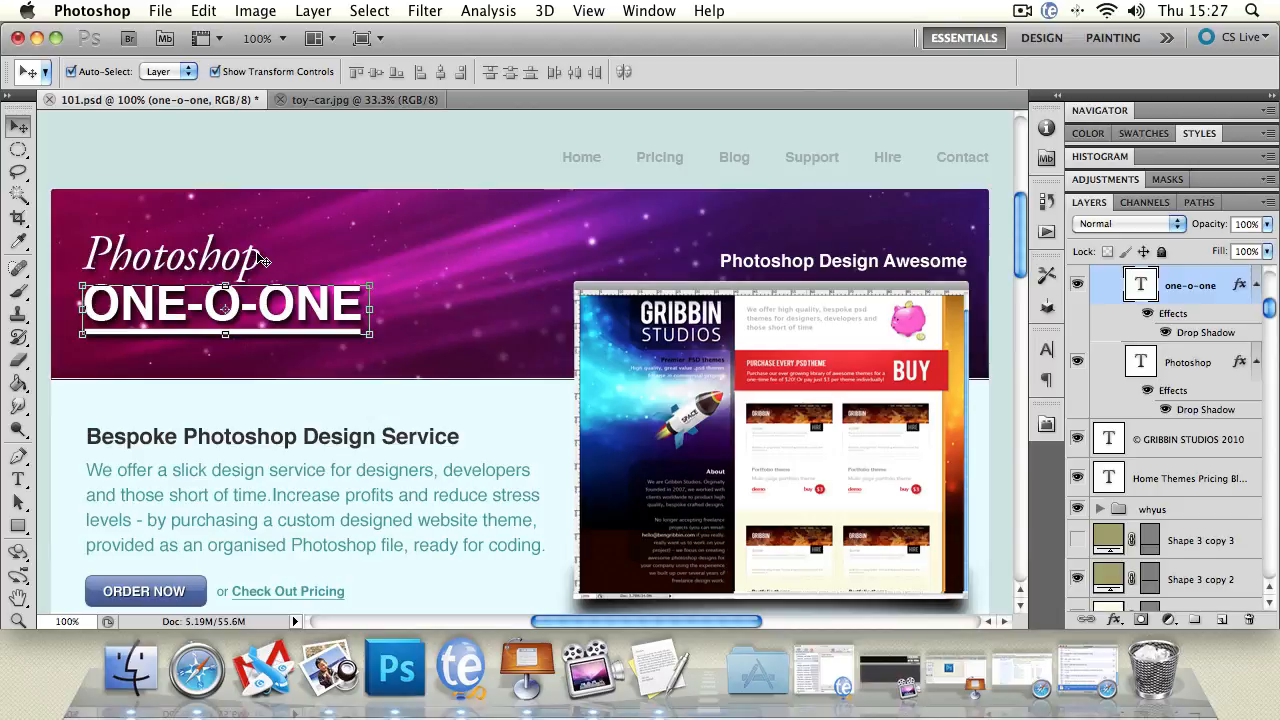
shift+click(261, 260)
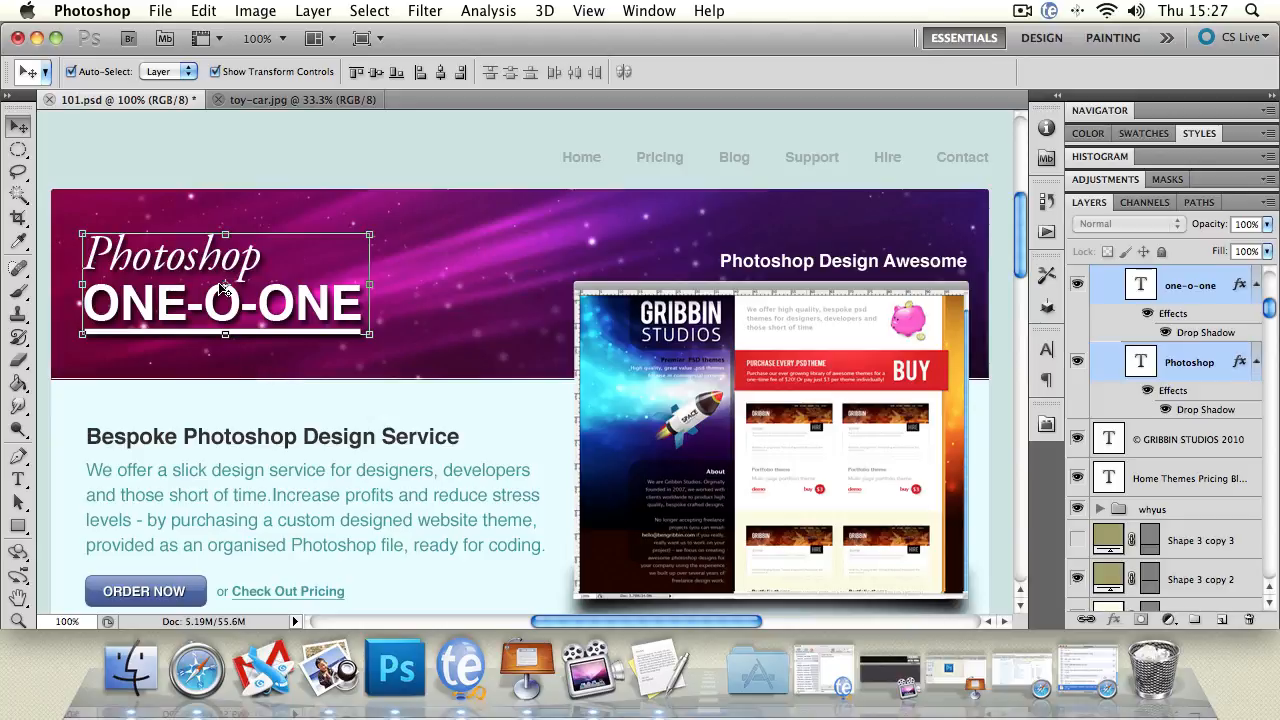
shift+click(285, 333)
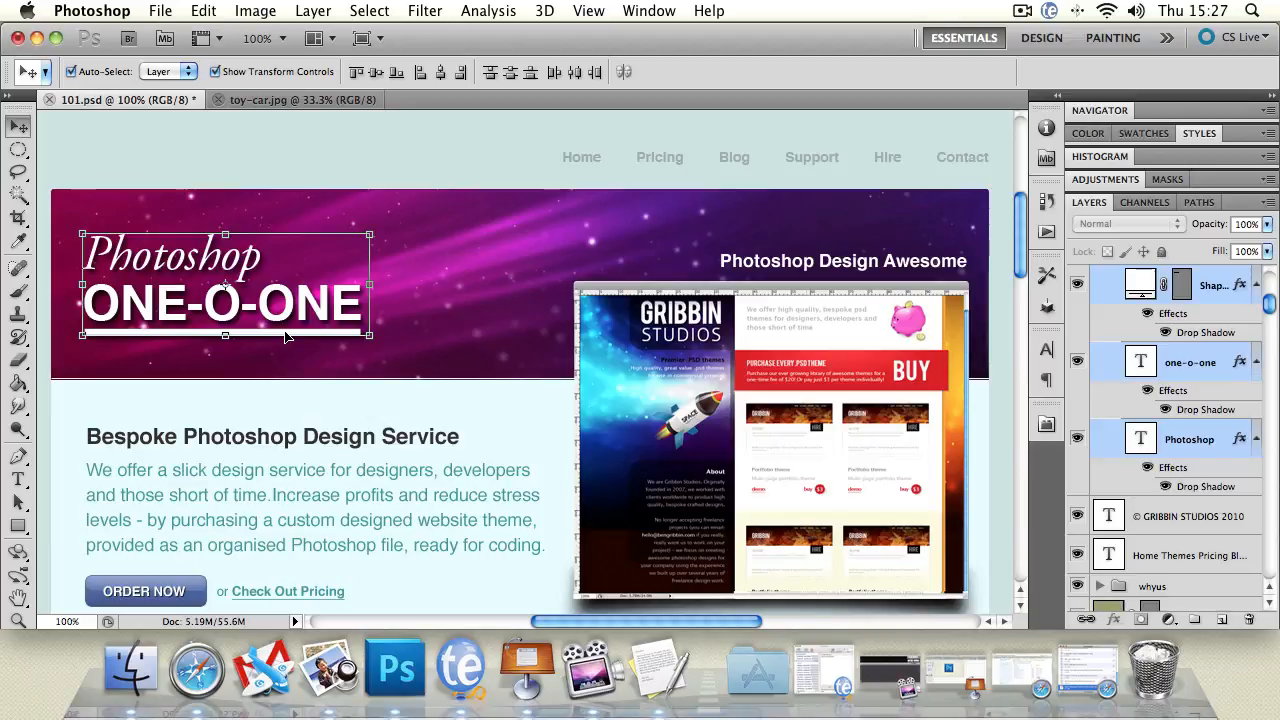
mouse_move(285, 337)
mouse_down()
mouse_move(344, 347)
mouse_move(320, 310)
mouse_move(306, 337)
mouse_up()
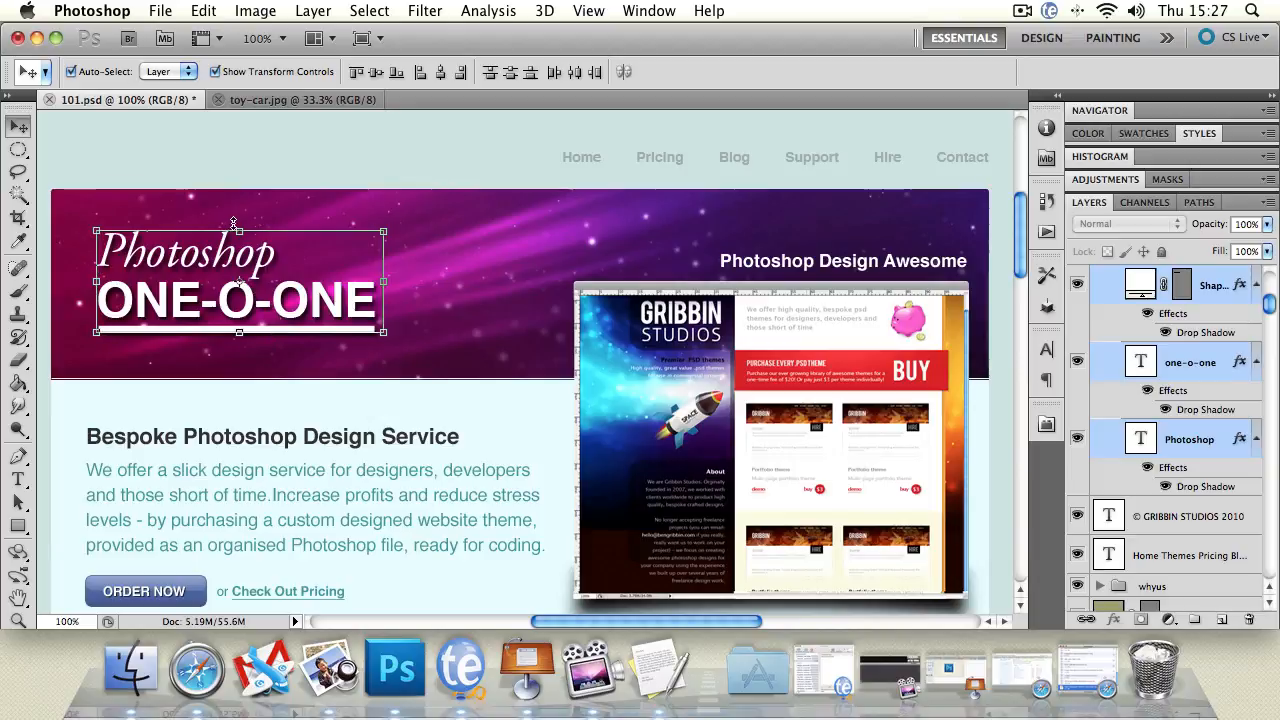
Step: Free-transform the three selected heading layers to about 134% width and 141% height
click(388, 229)
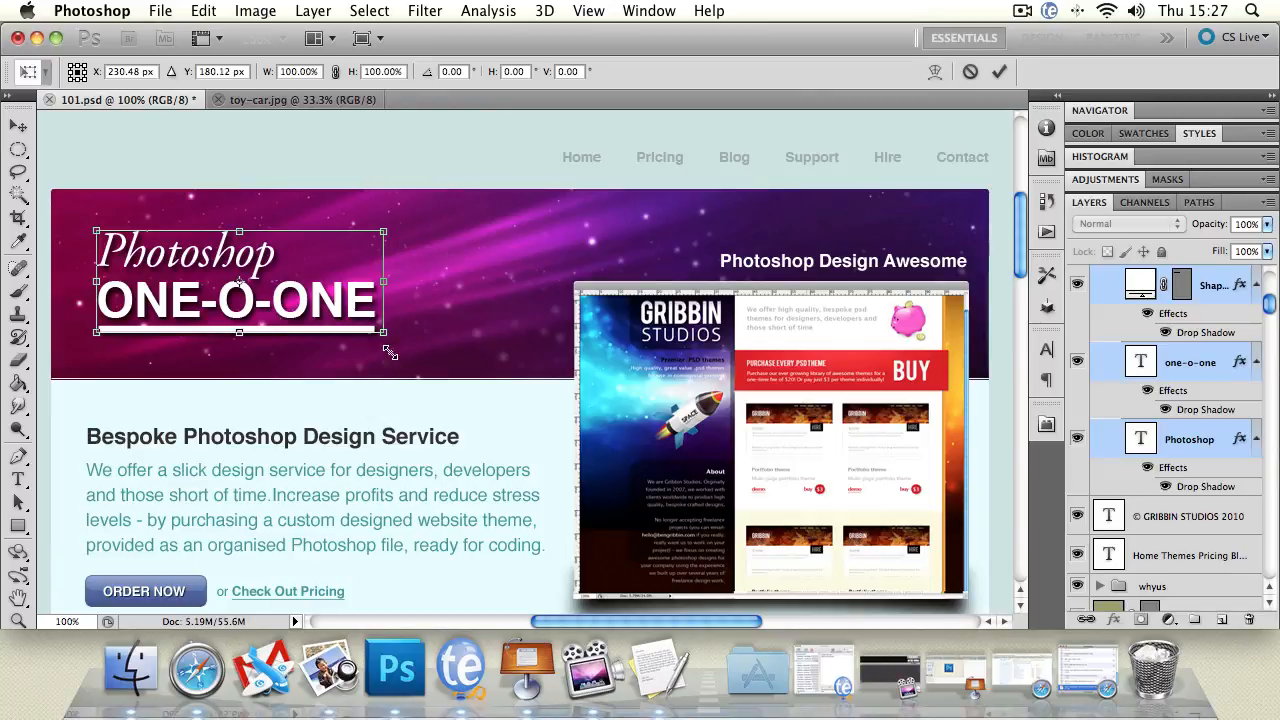
drag(384, 282, 378, 282)
mouse_move(239, 231)
mouse_down()
mouse_move(240, 170)
mouse_move(240, 242)
mouse_up()
drag(386, 336, 390, 347)
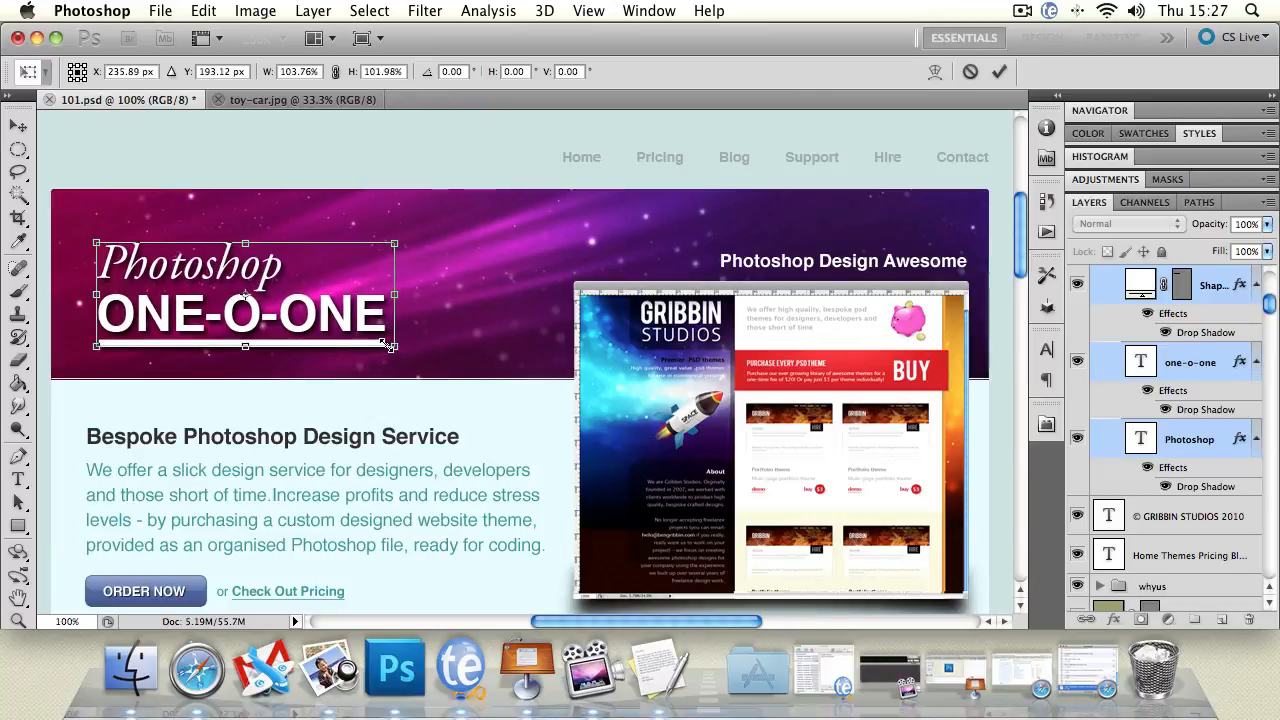
drag(394, 347, 400, 351)
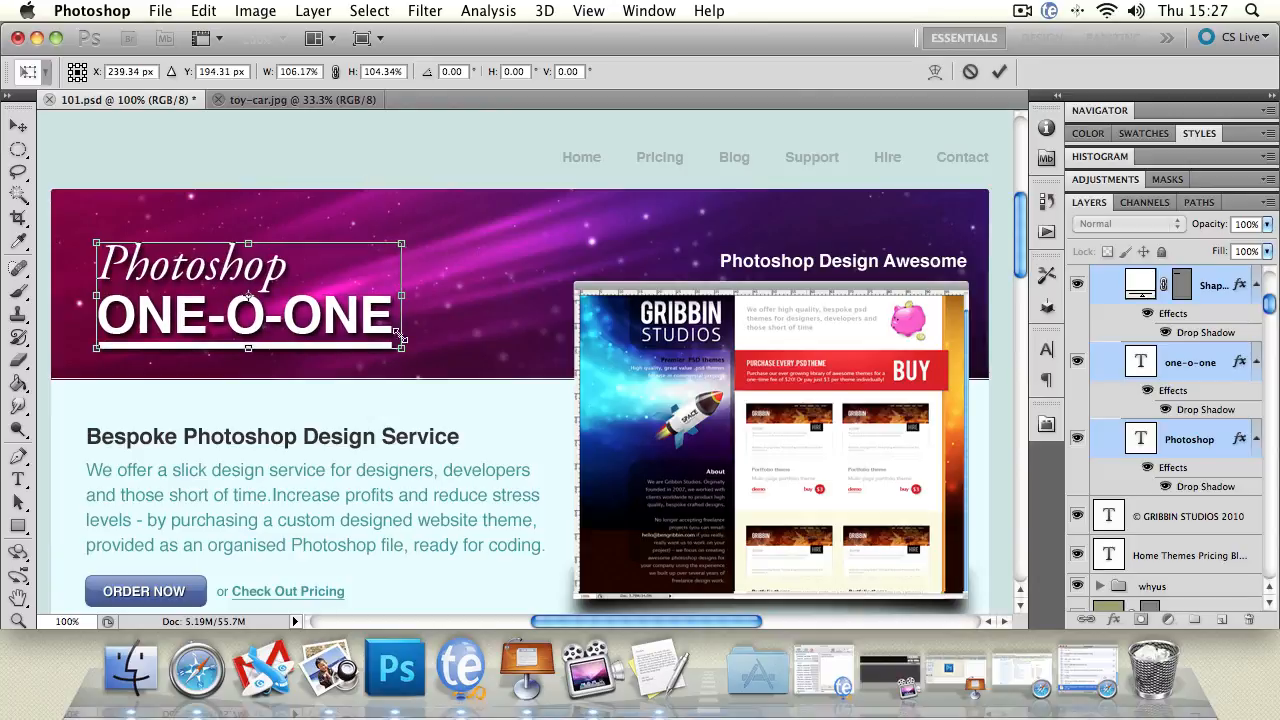
drag(398, 293, 386, 298)
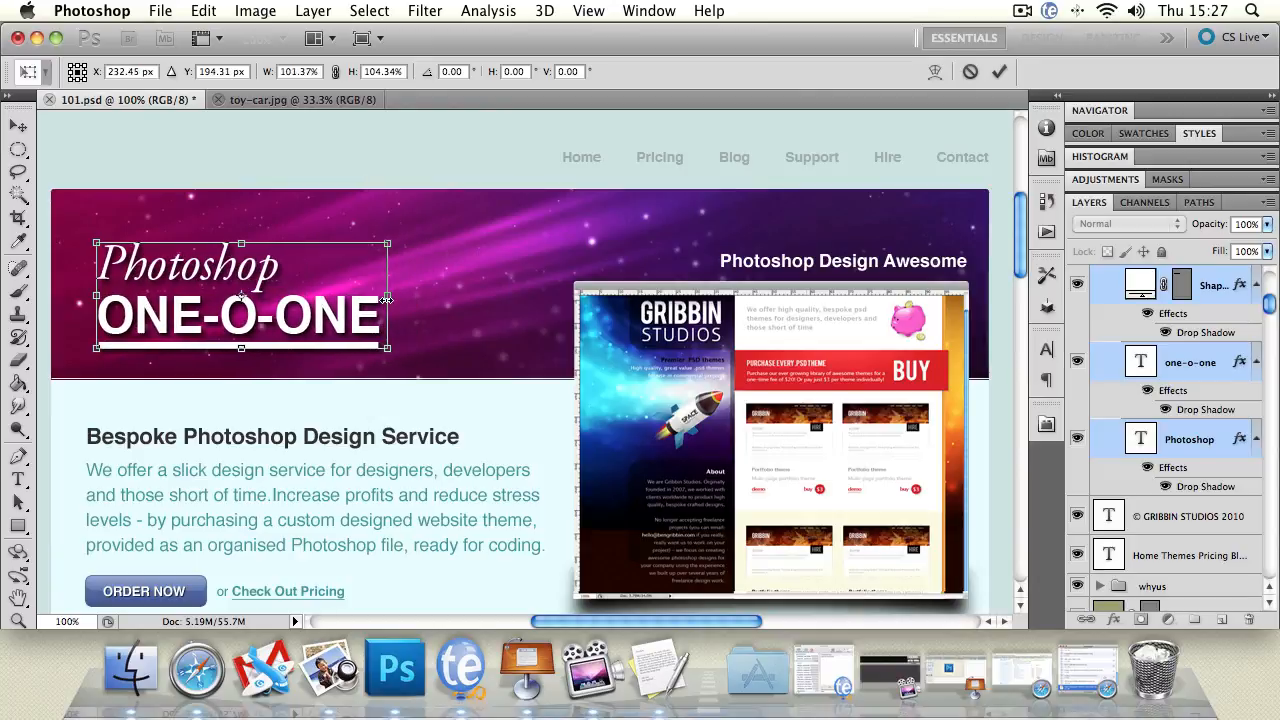
drag(389, 347, 460, 398)
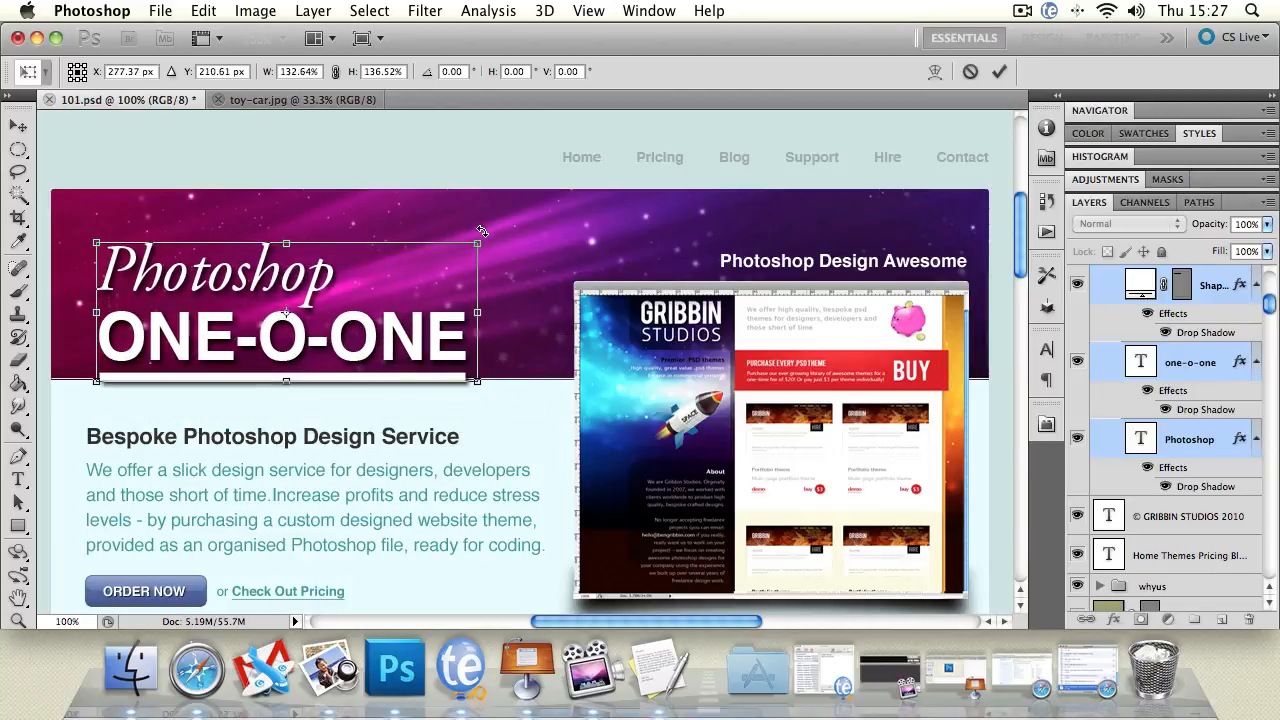
mouse_move(482, 231)
mouse_down()
mouse_move(643, 180)
mouse_move(551, 177)
mouse_move(505, 234)
mouse_up()
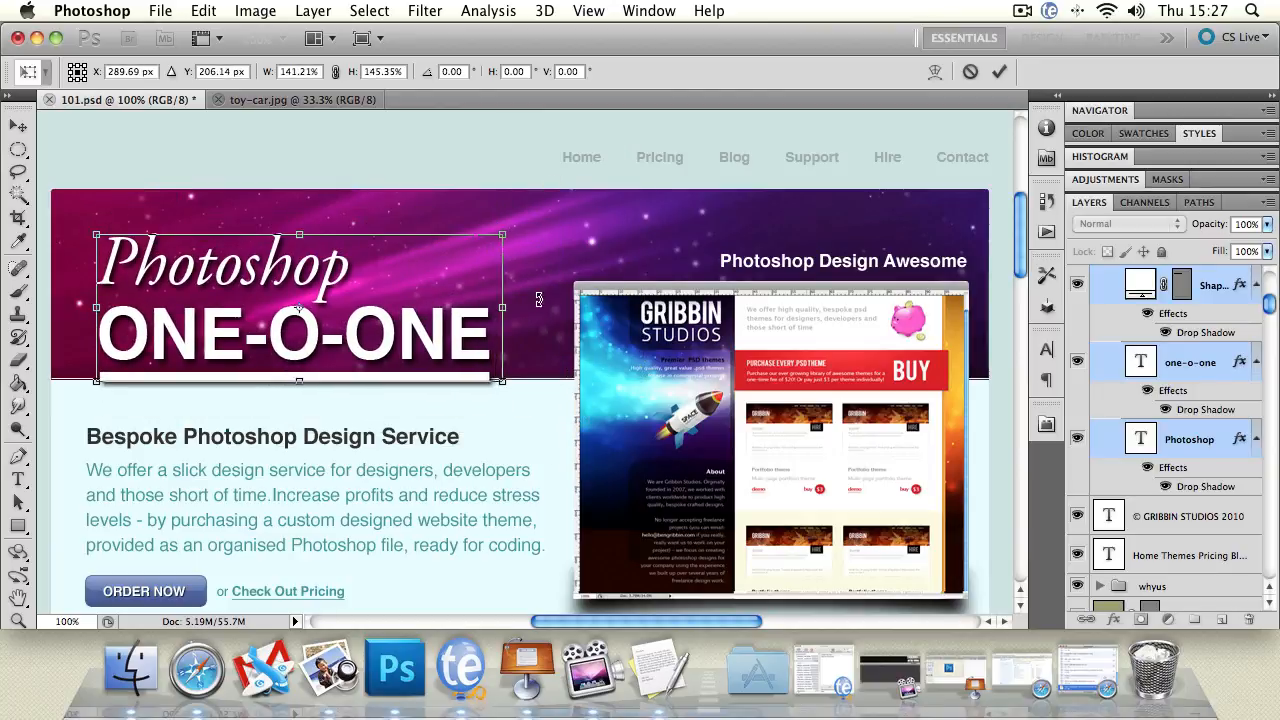
mouse_move(507, 313)
mouse_down()
mouse_move(787, 309)
mouse_move(493, 309)
mouse_up()
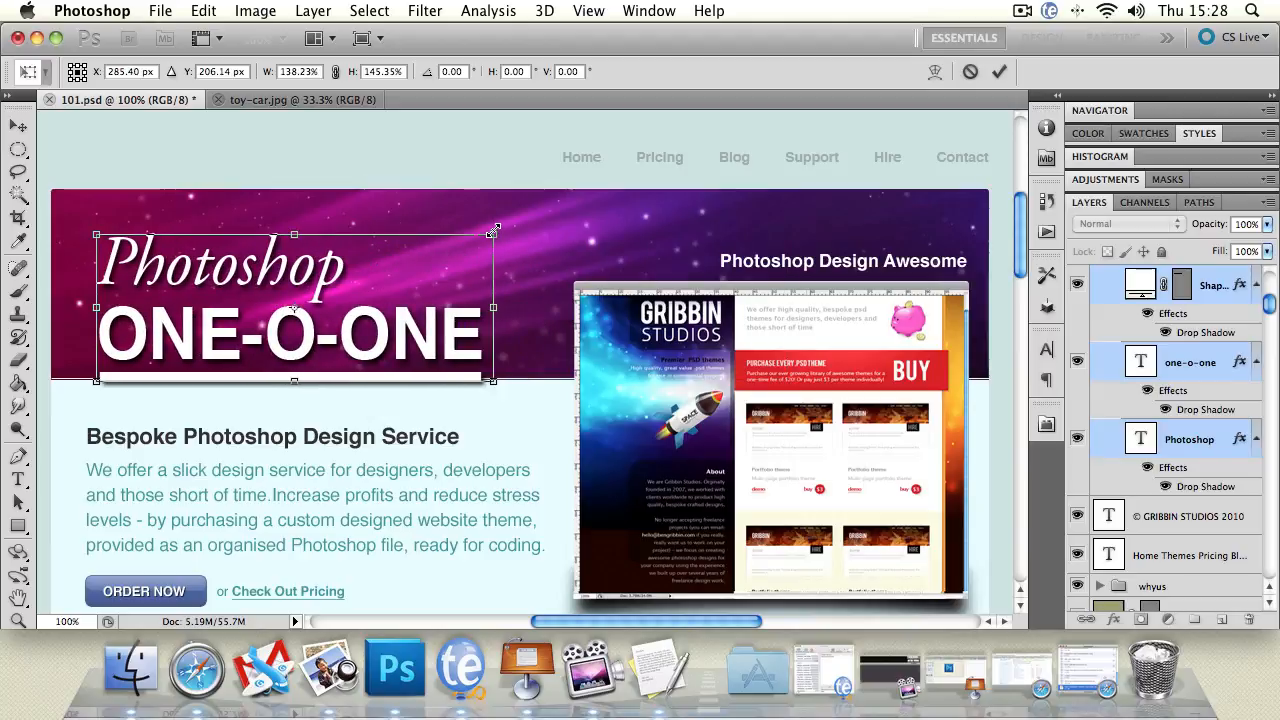
mouse_move(492, 232)
mouse_down()
mouse_move(723, 129)
mouse_move(445, 275)
mouse_move(337, 296)
mouse_move(488, 229)
mouse_move(480, 239)
mouse_up()
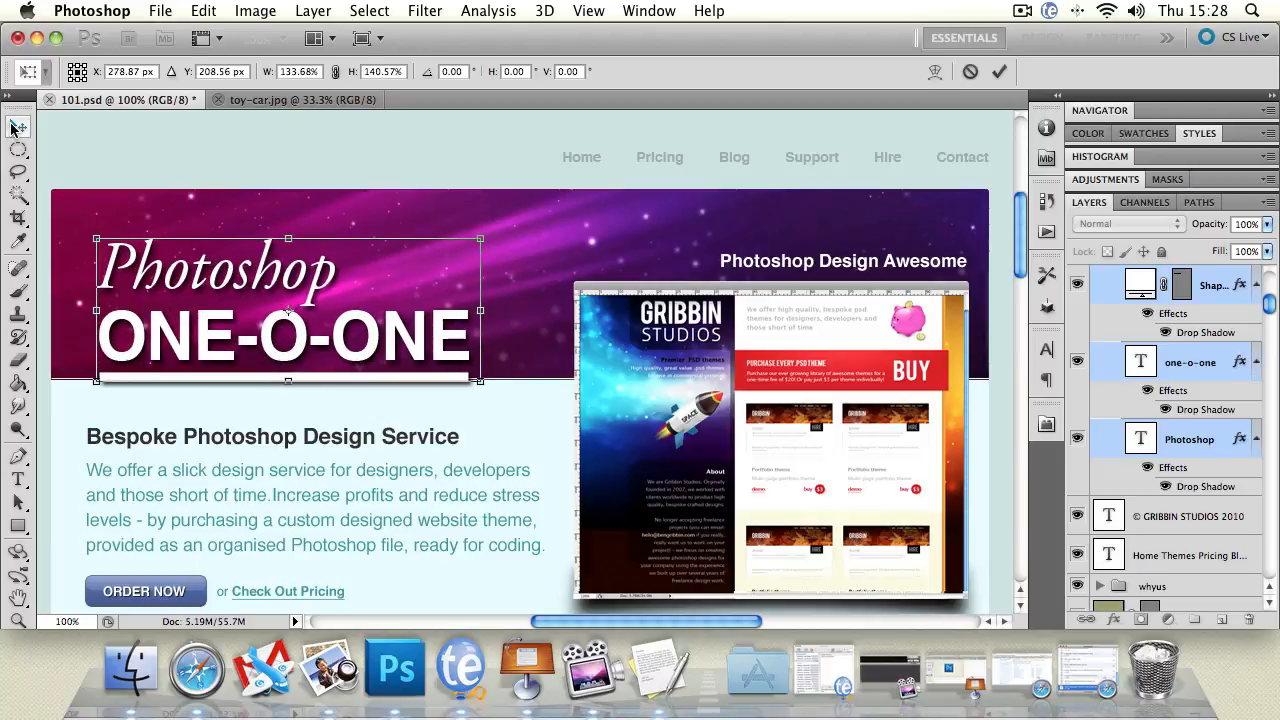
Step: Move the transformed heading up inside the banner and adjust its position to X 282.34 px and Y 182.50 px
drag(159, 273, 150, 247)
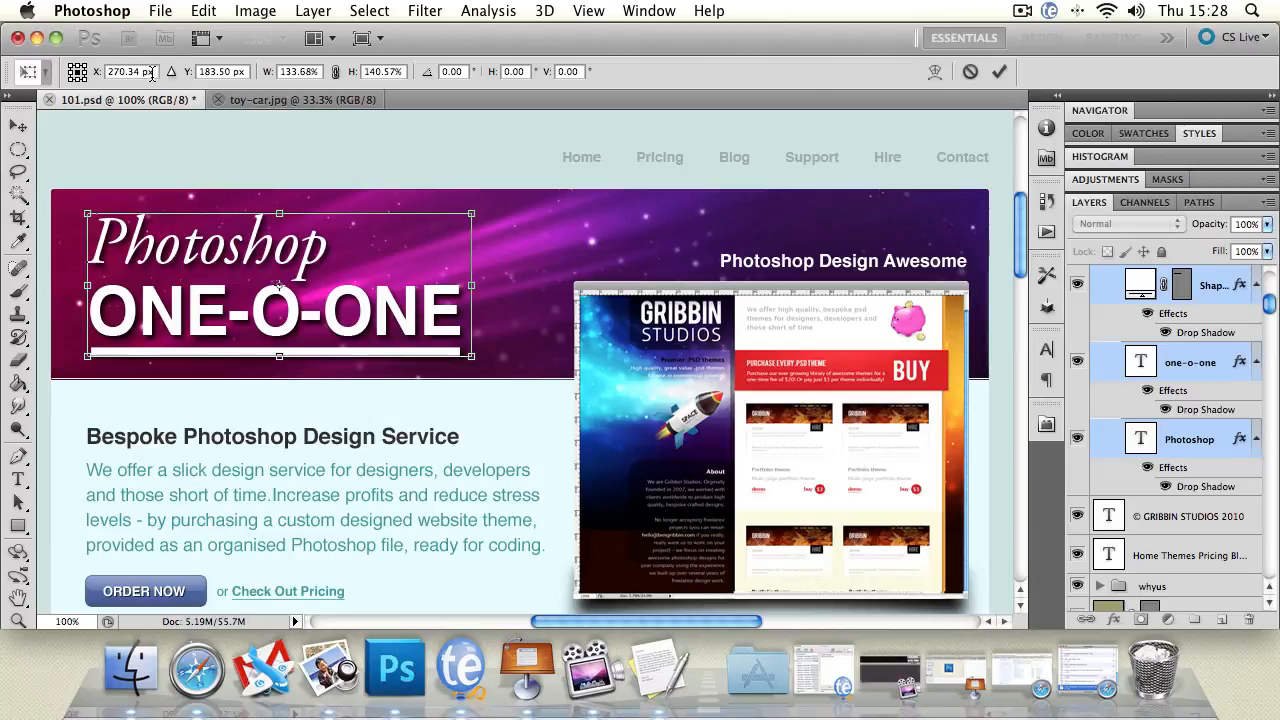
mouse_move(106, 74)
mouse_down()
mouse_move(119, 80)
mouse_move(103, 80)
mouse_up()
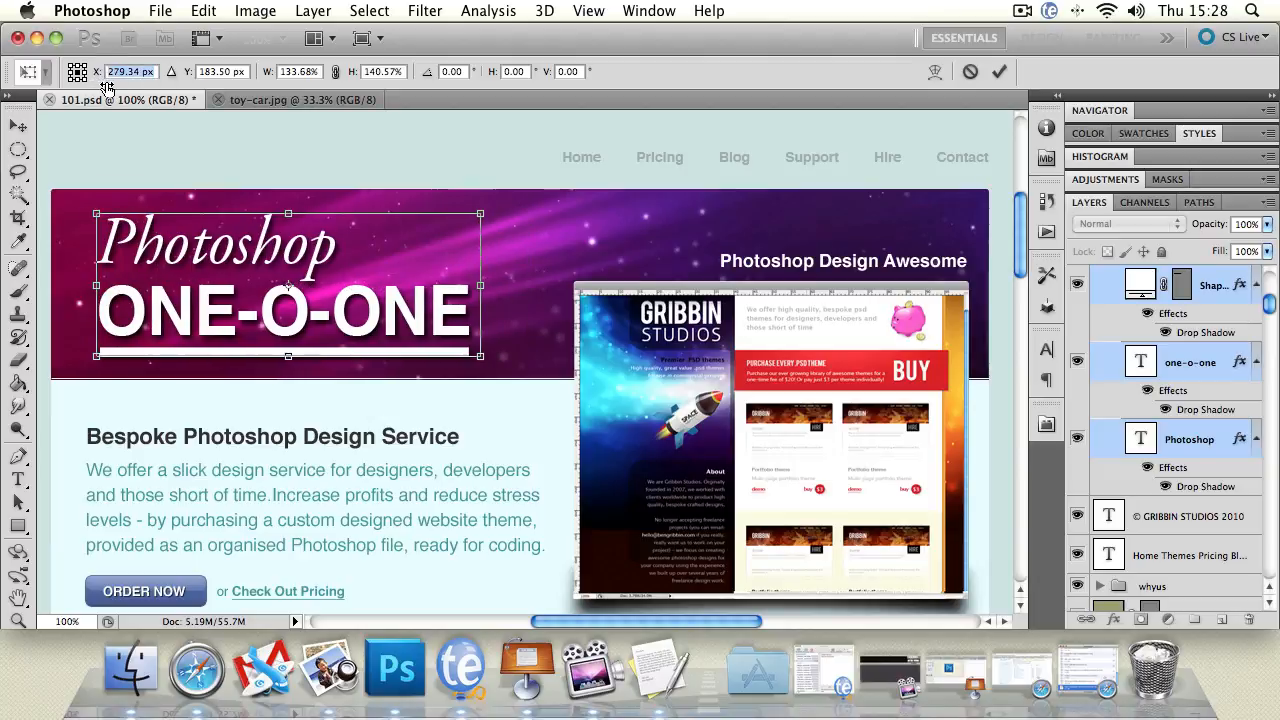
mouse_move(182, 72)
mouse_down()
mouse_move(201, 90)
mouse_move(185, 84)
mouse_up()
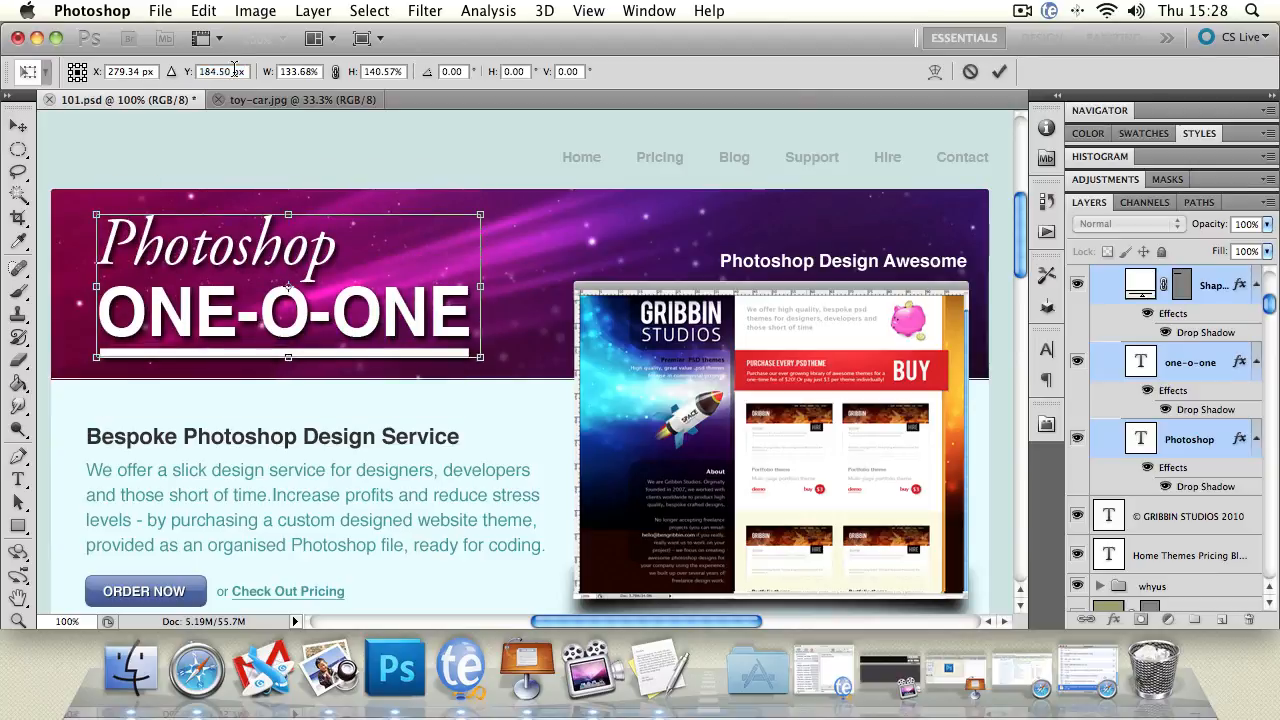
double_click(228, 72)
click(229, 72)
drag(185, 79, 181, 80)
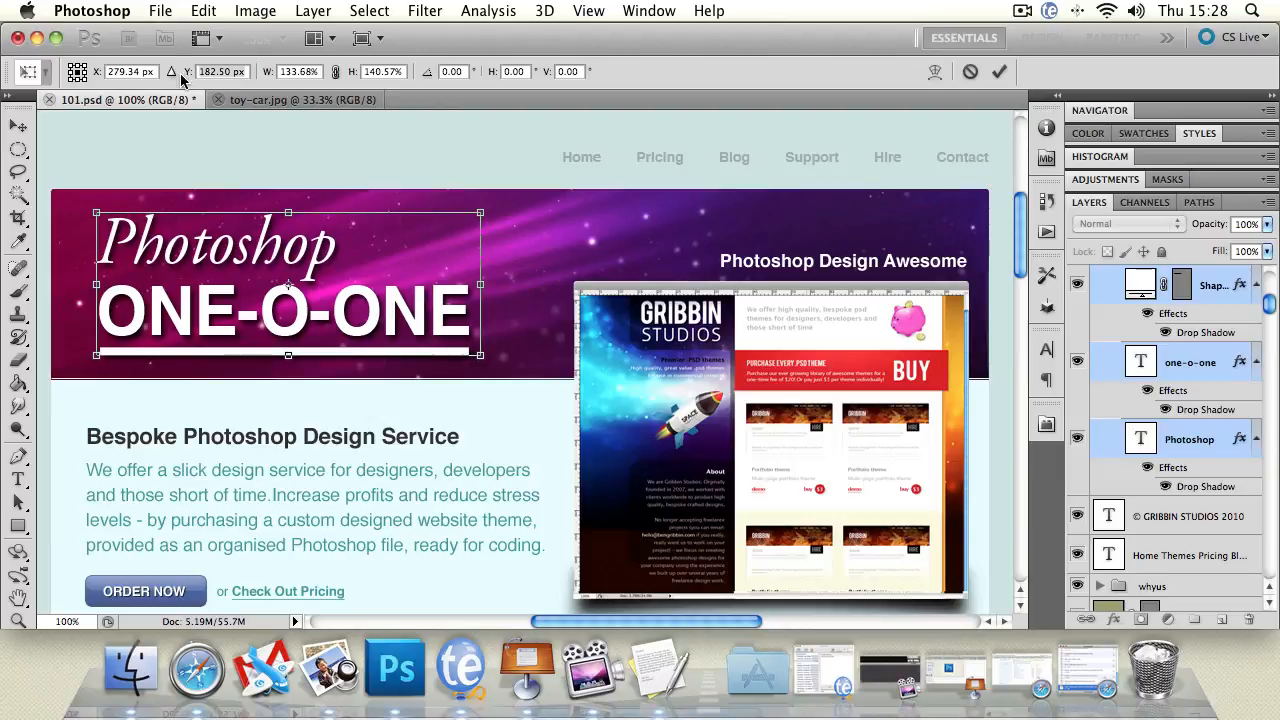
drag(95, 78, 98, 78)
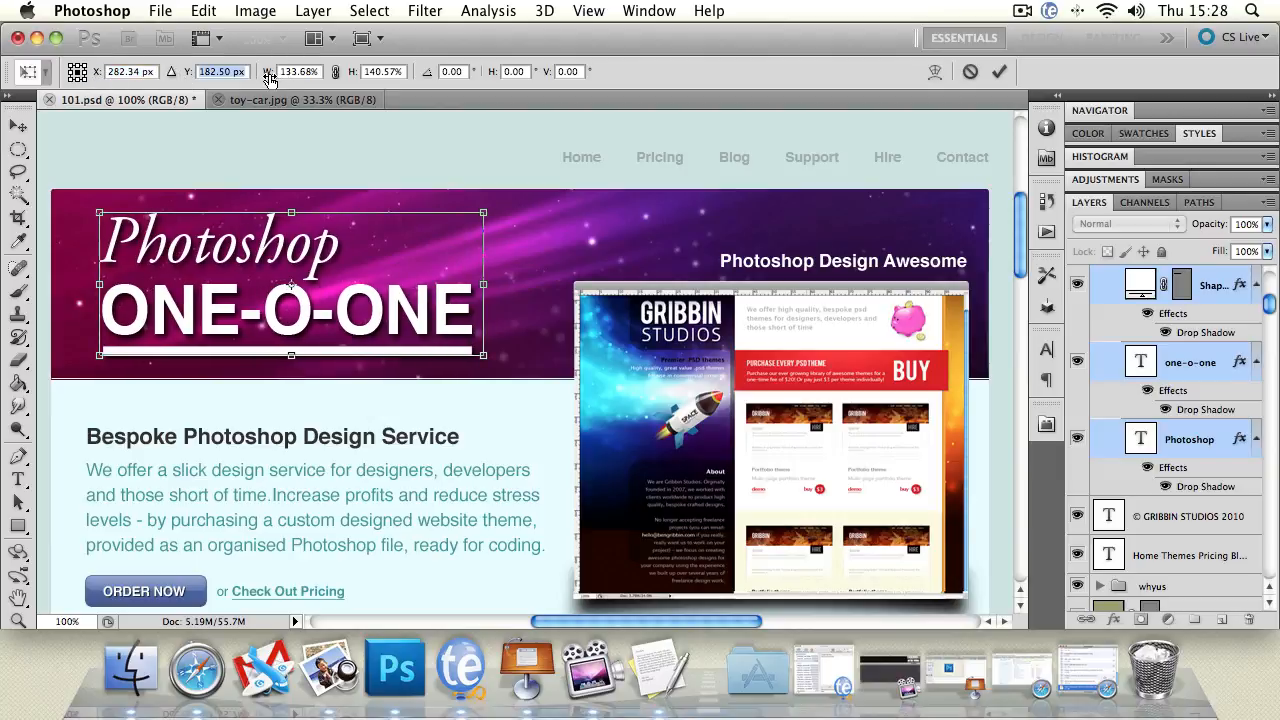
Step: Link the transform's width and height, and scale the three heading layers proportionally to 199.68%
drag(268, 78, 285, 80)
click(335, 74)
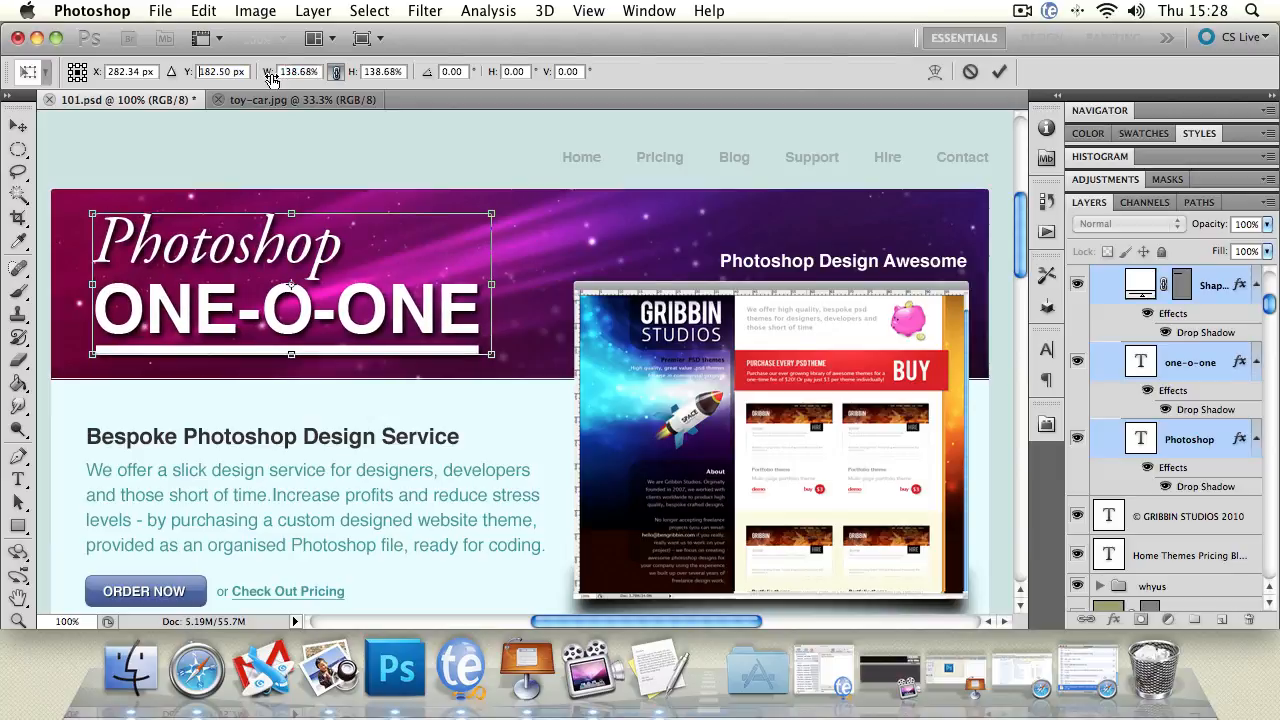
drag(270, 80, 333, 100)
key(shift+Tab)
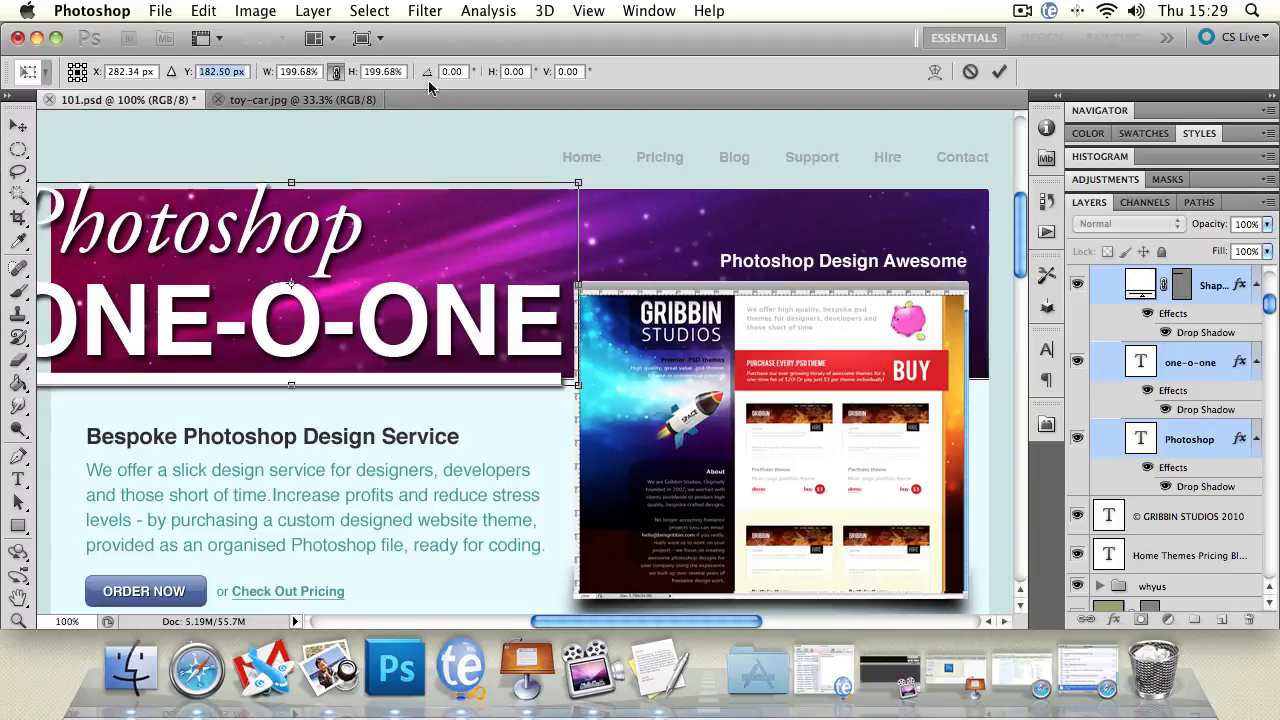
Step: Set the heading's rotation to 0.13°, horizontal skew to 0.87° and vertical skew to 1.90°, and apply the transformation
mouse_move(427, 82)
mouse_down()
mouse_move(450, 100)
mouse_move(420, 100)
mouse_up()
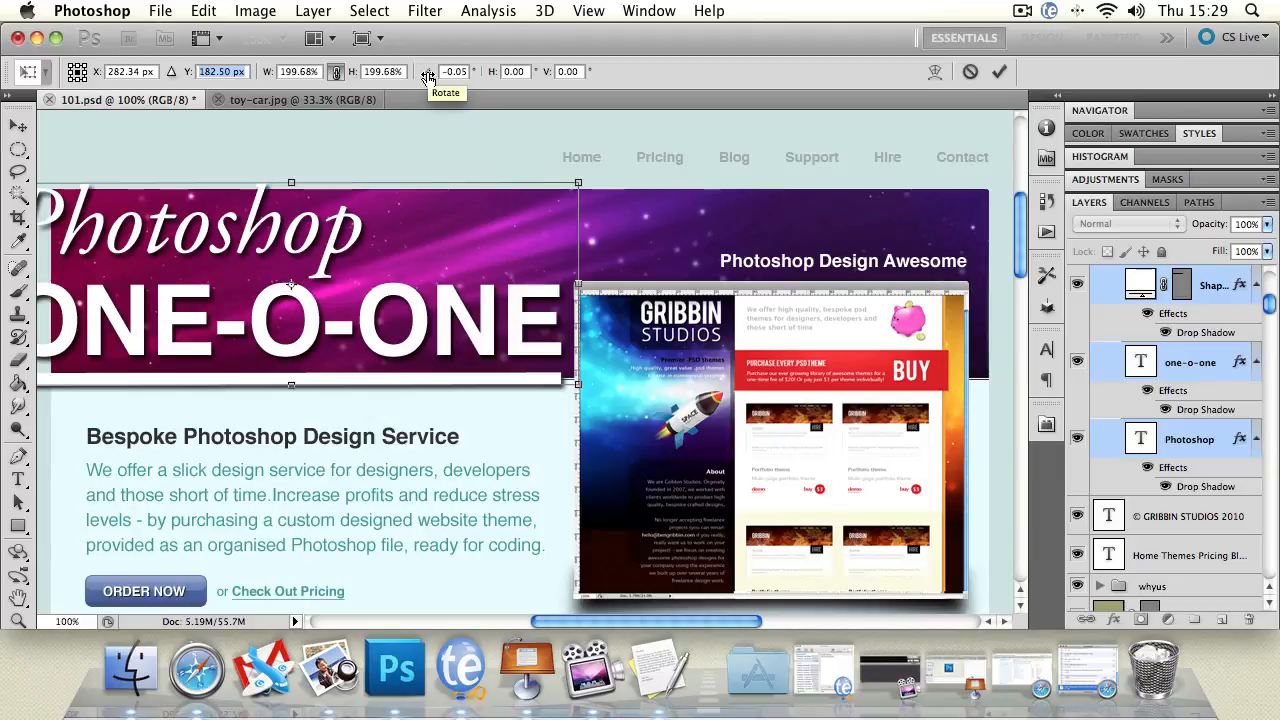
drag(427, 77, 509, 86)
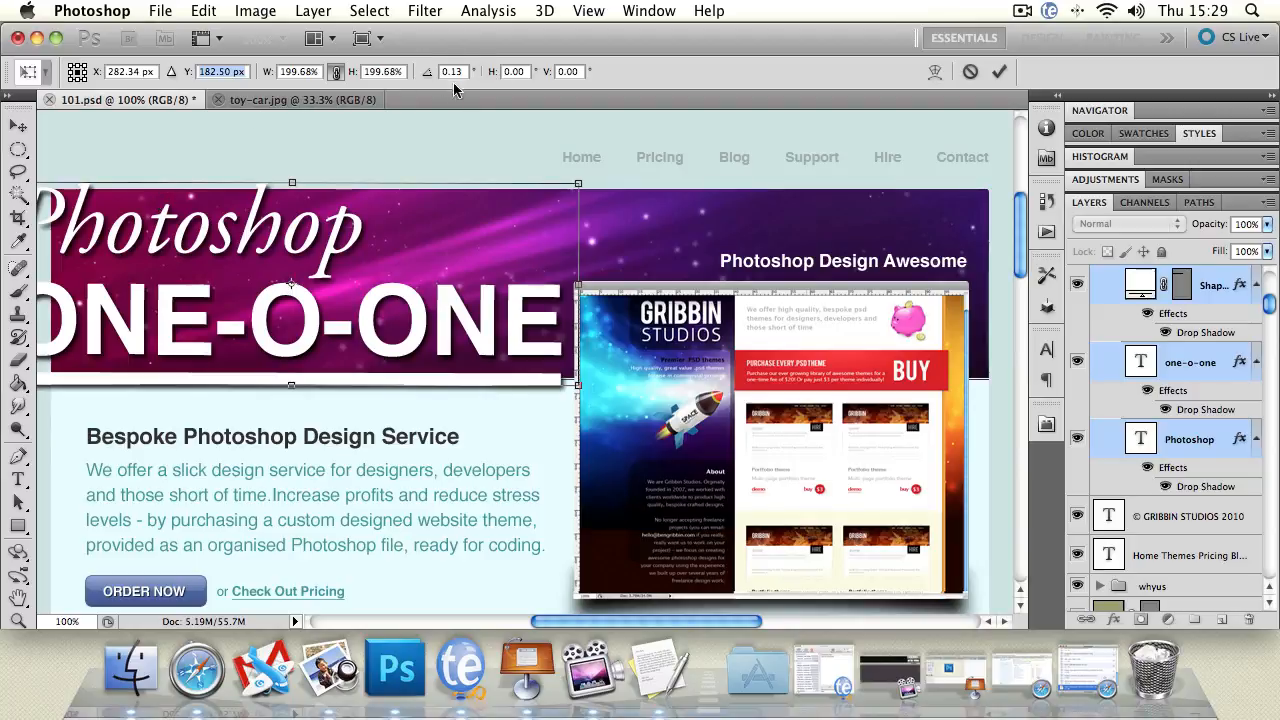
drag(492, 71, 217, 167)
click(18, 125)
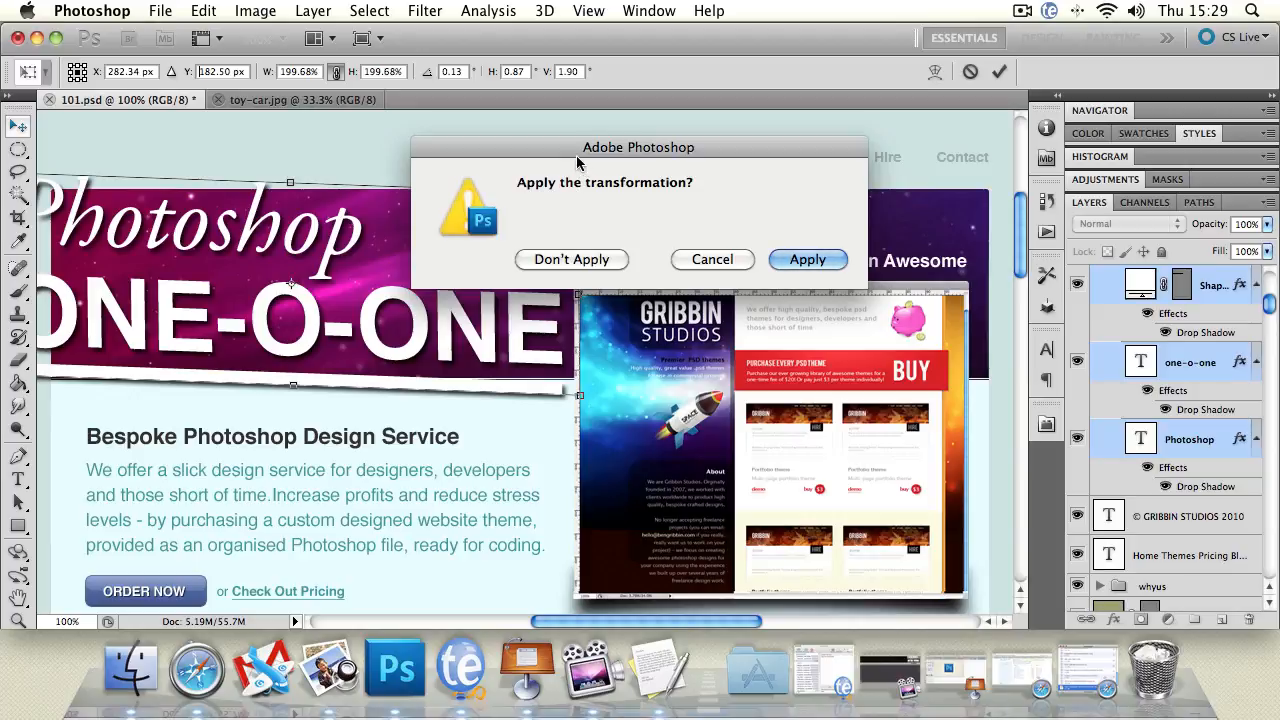
drag(578, 150, 351, 165)
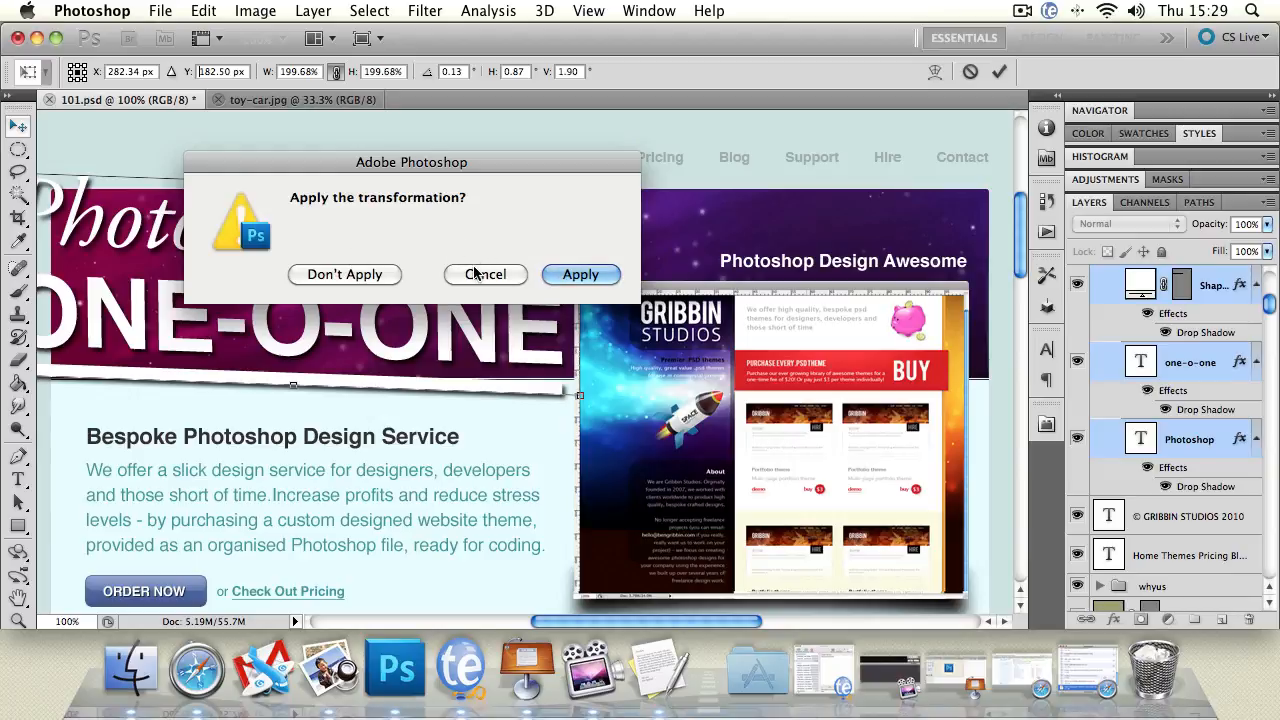
click(580, 276)
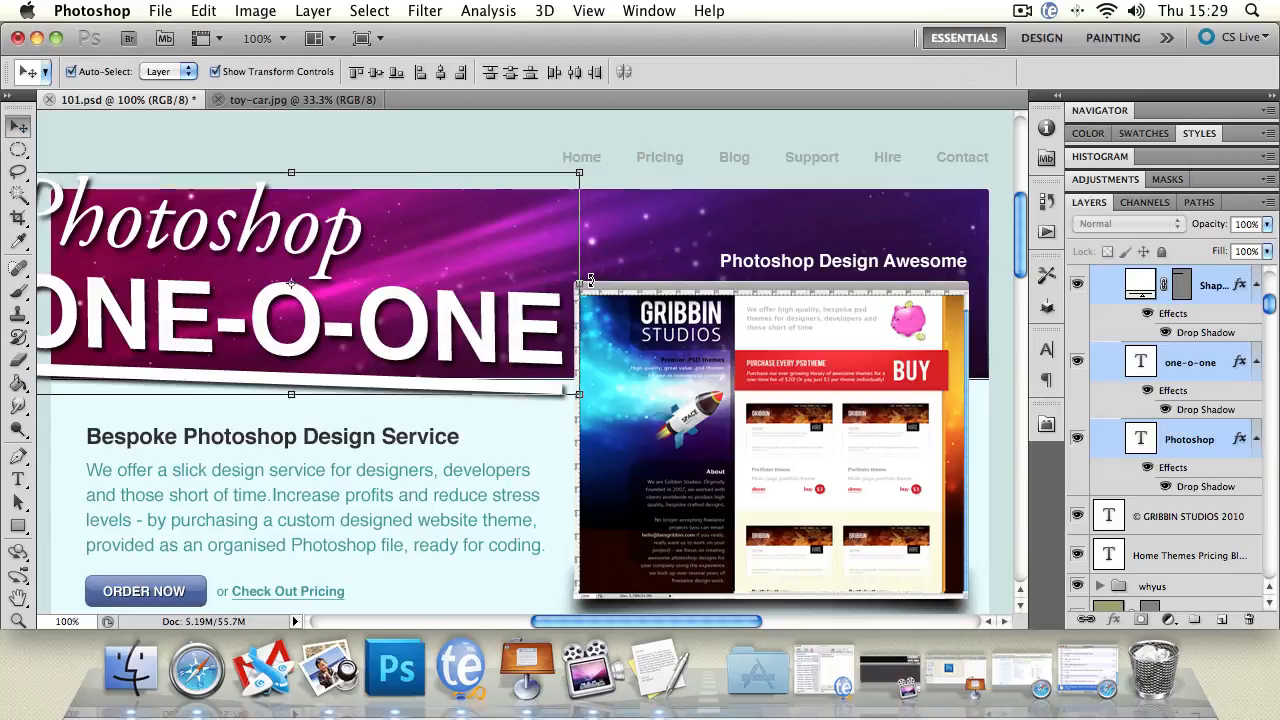
Step: Move the enlarged heading down and right, and nudge the Photoshop Design Awesome text
drag(343, 250, 400, 287)
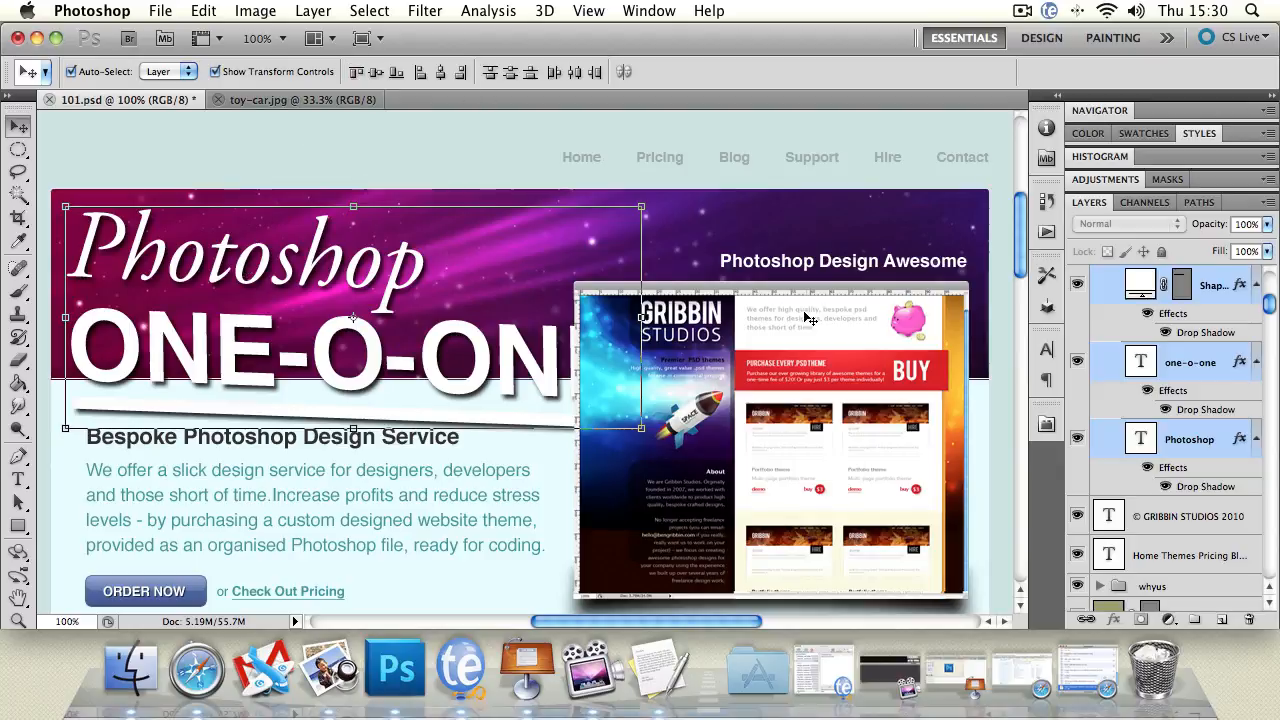
click(790, 264)
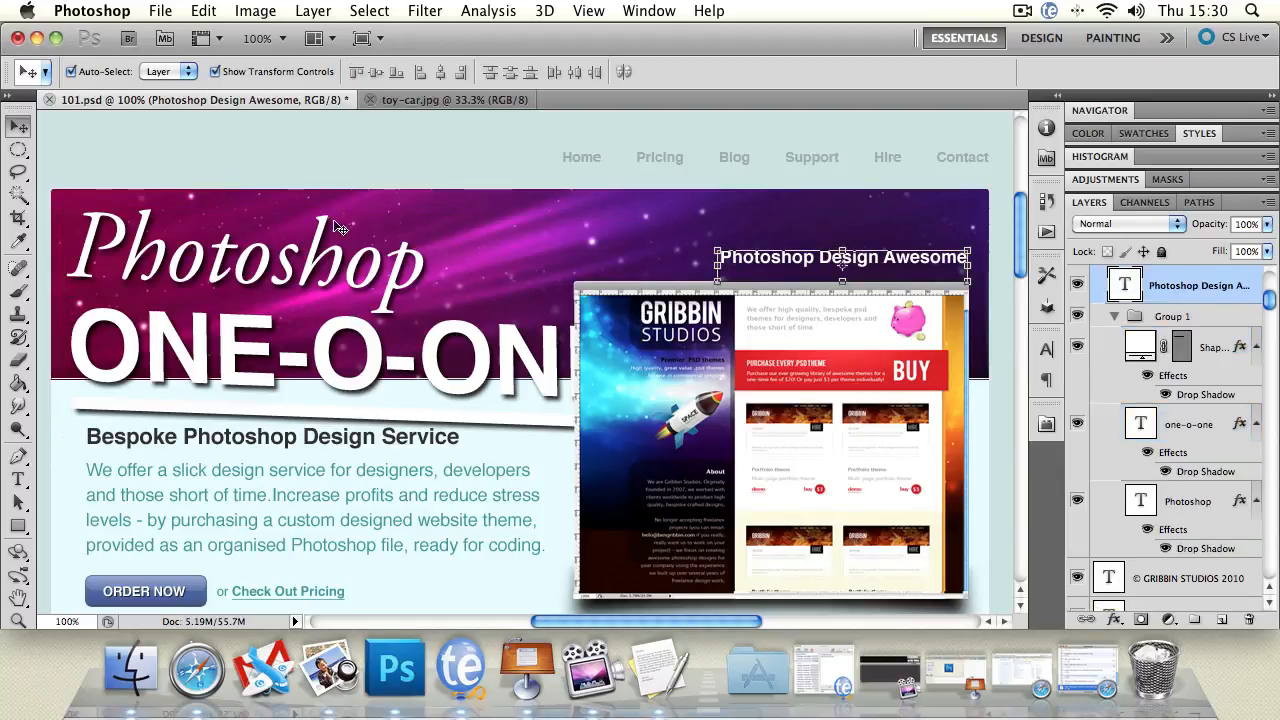
key(Down)
key(Down)
key(Down)
key(Down)
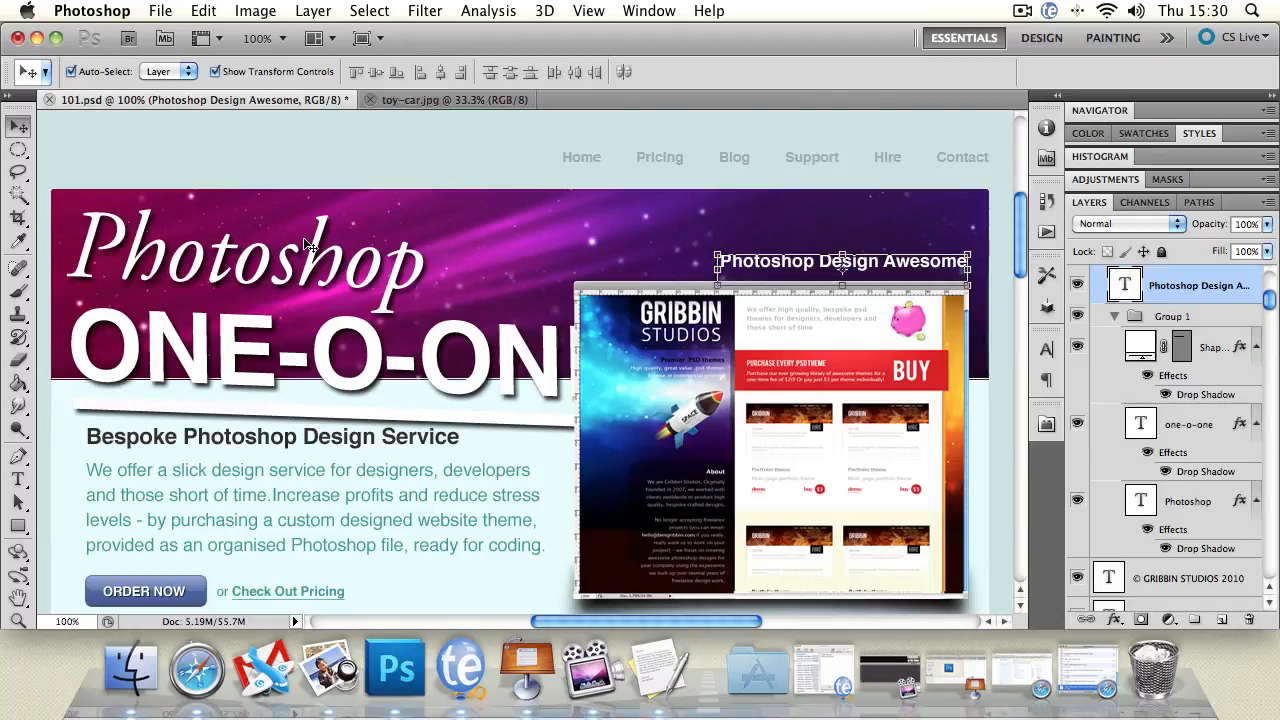
Step: Undo the text nudges, the heading move and the heading transformation, and select the page background
key(alt+super+z)
key(alt+super+z)
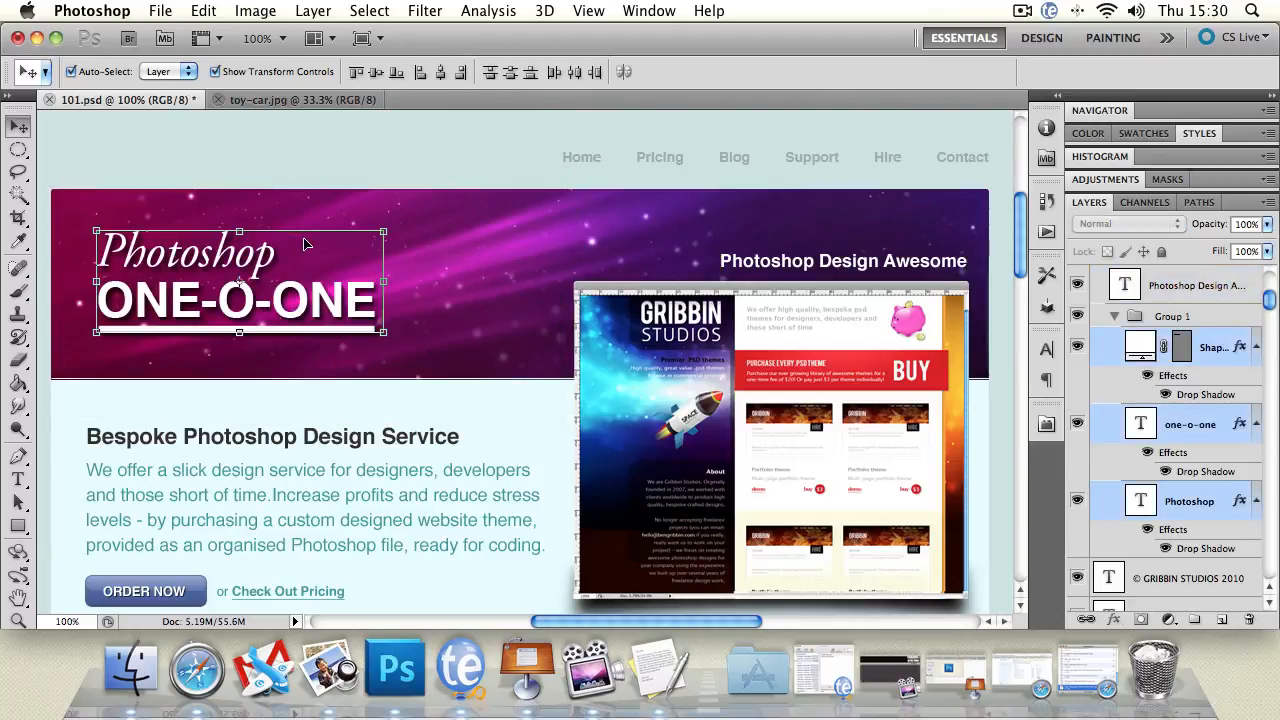
click(236, 156)
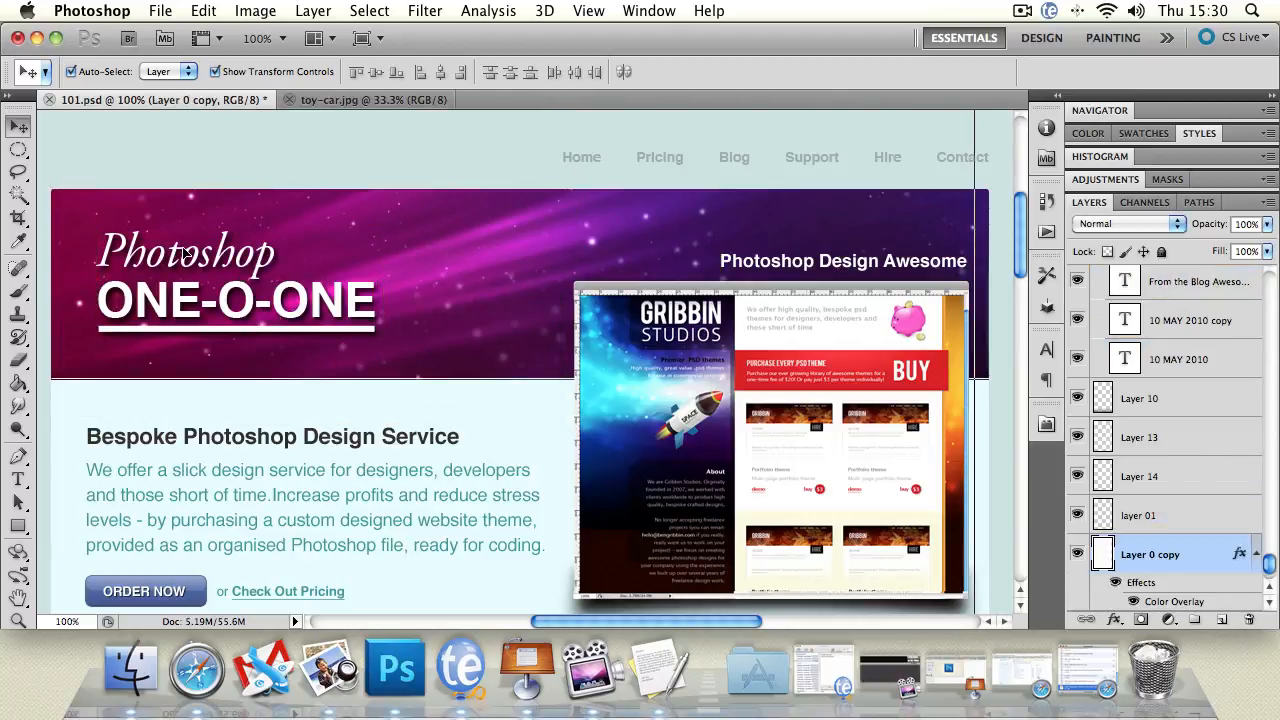
Step: Shift the Photoshop text and the ONE-O-ONE heading right by different amounts so they are offset from the underline
drag(182, 248, 228, 250)
drag(110, 299, 127, 299)
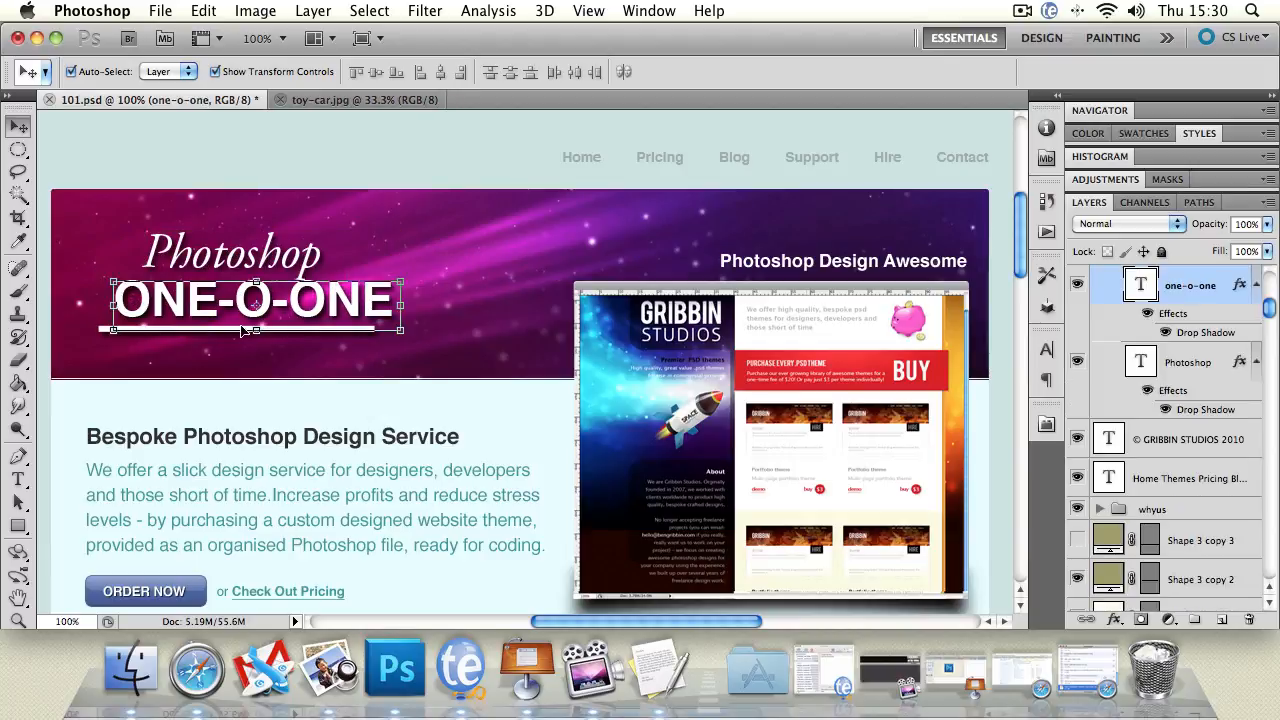
click(370, 157)
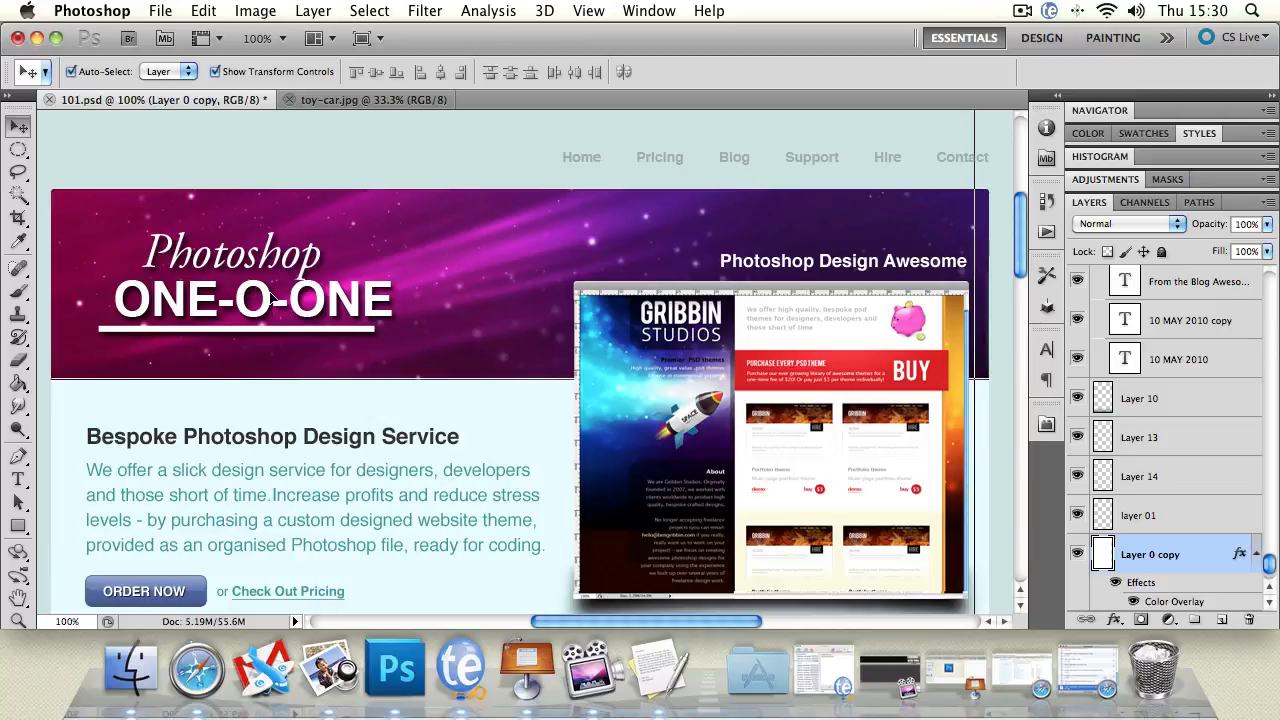
Step: Select the Photoshop text, underline and ONE-O-ONE together and align their vertical centers, left edges and horizontal centers
click(287, 331)
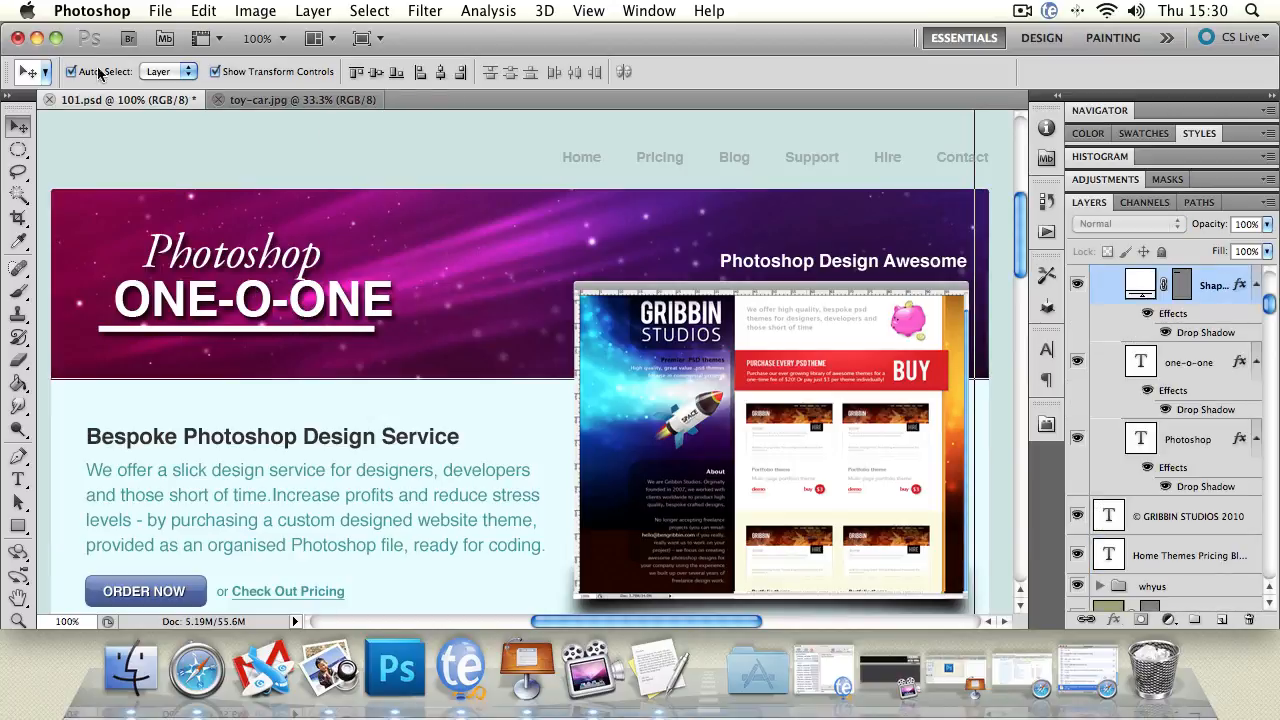
click(200, 258)
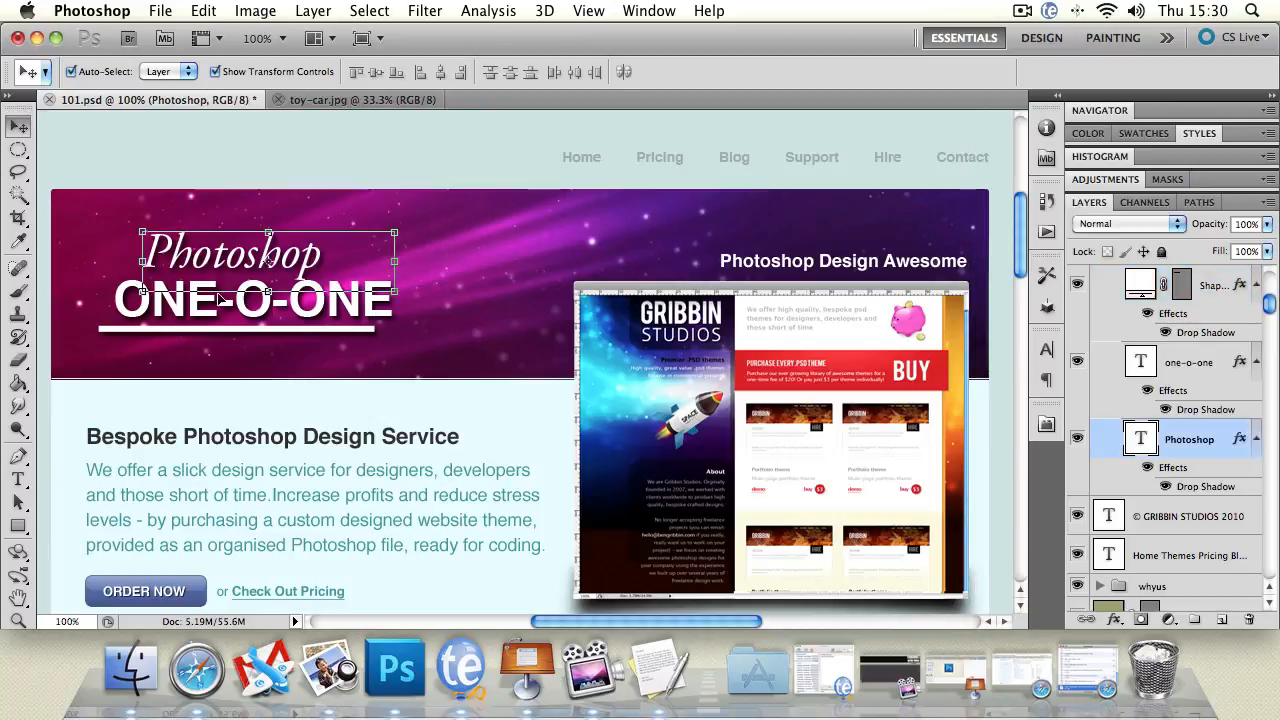
shift+click(128, 331)
shift+click(145, 295)
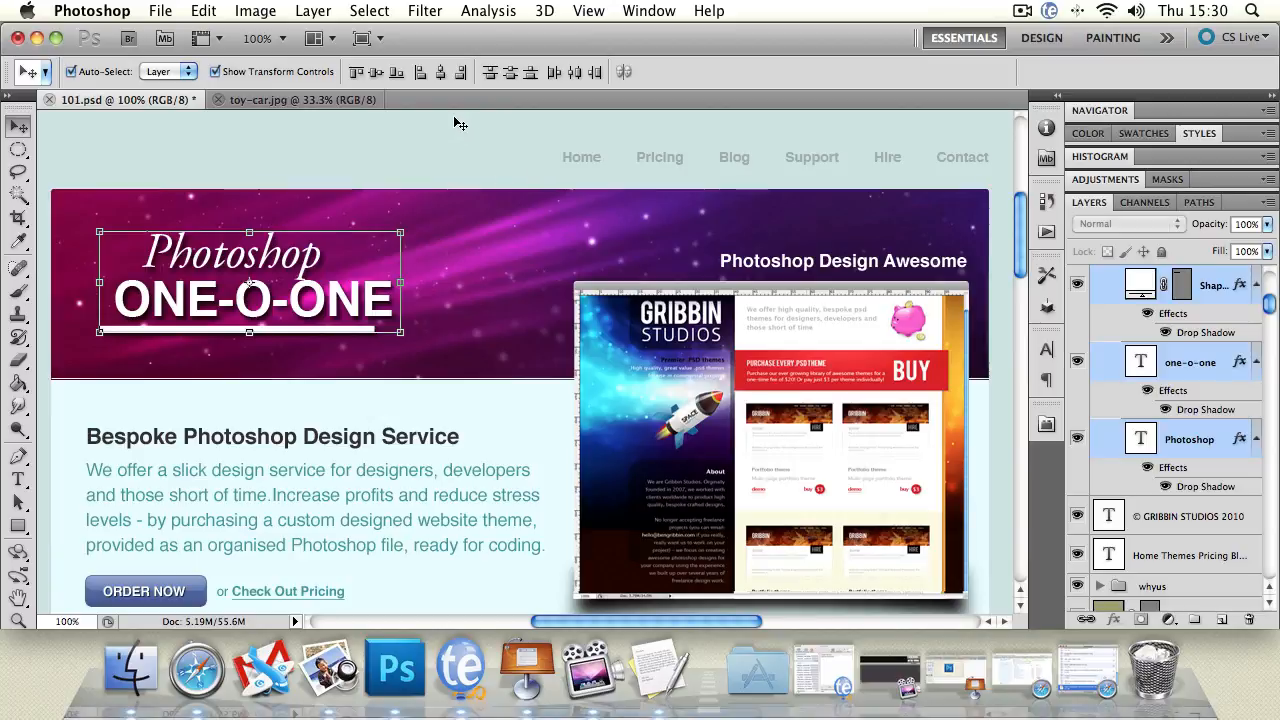
click(370, 75)
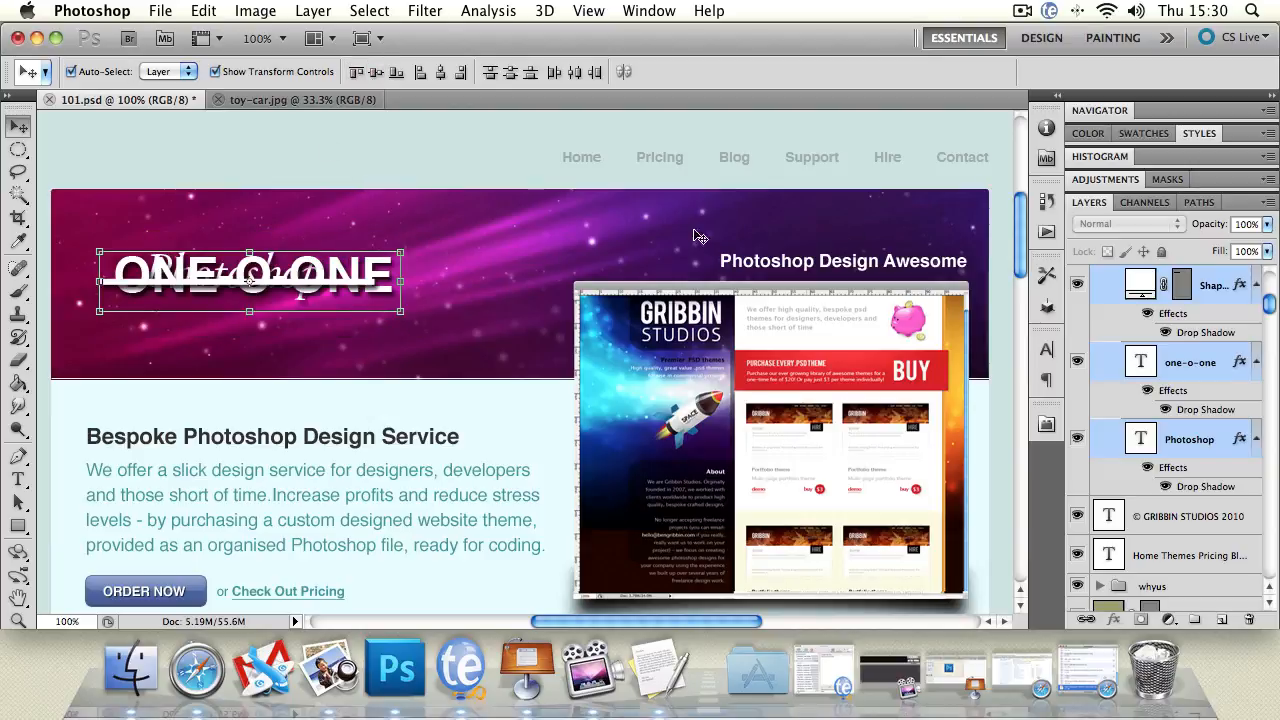
click(420, 73)
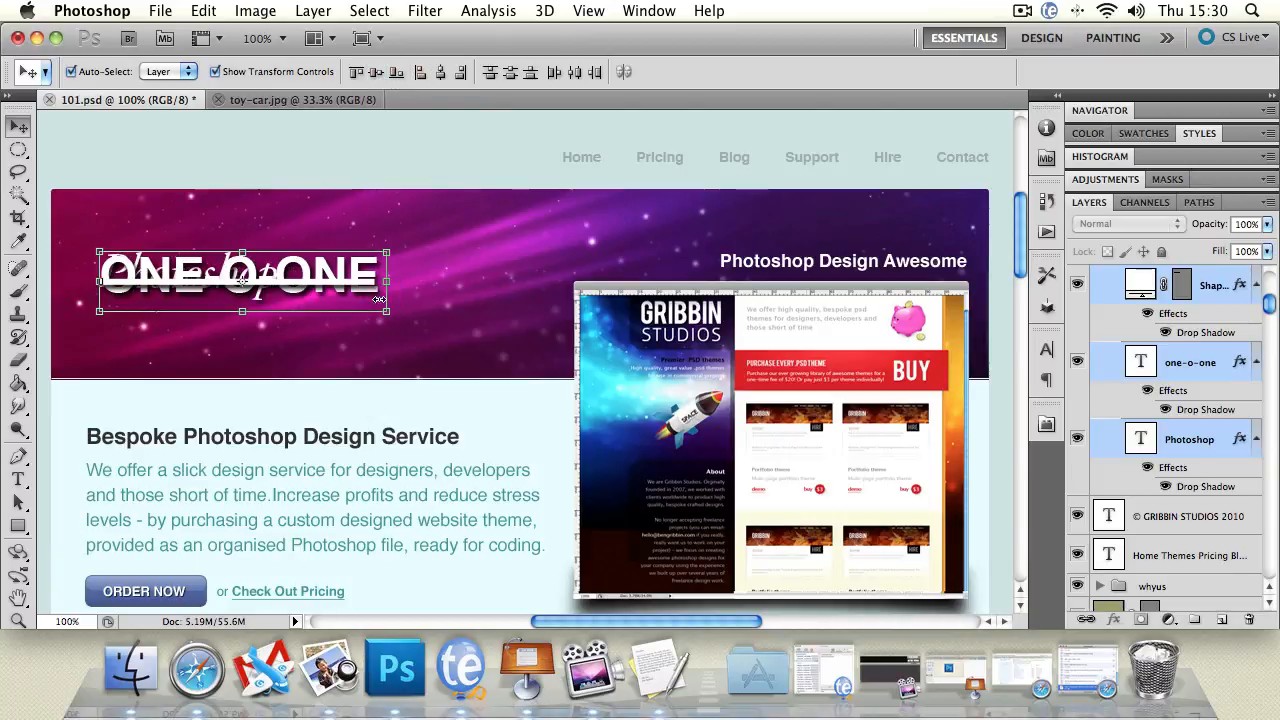
click(440, 73)
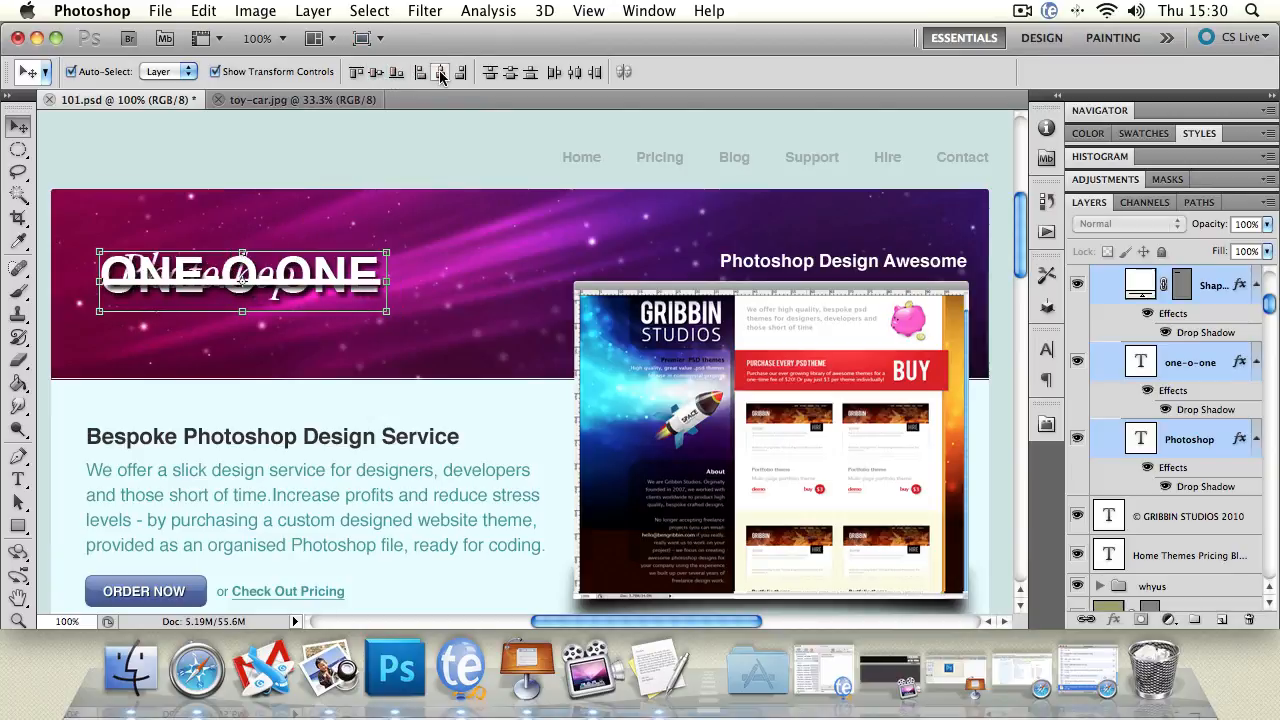
Step: Distribute the three heading layers vertically and horizontally, and align their top edges
click(535, 76)
click(575, 73)
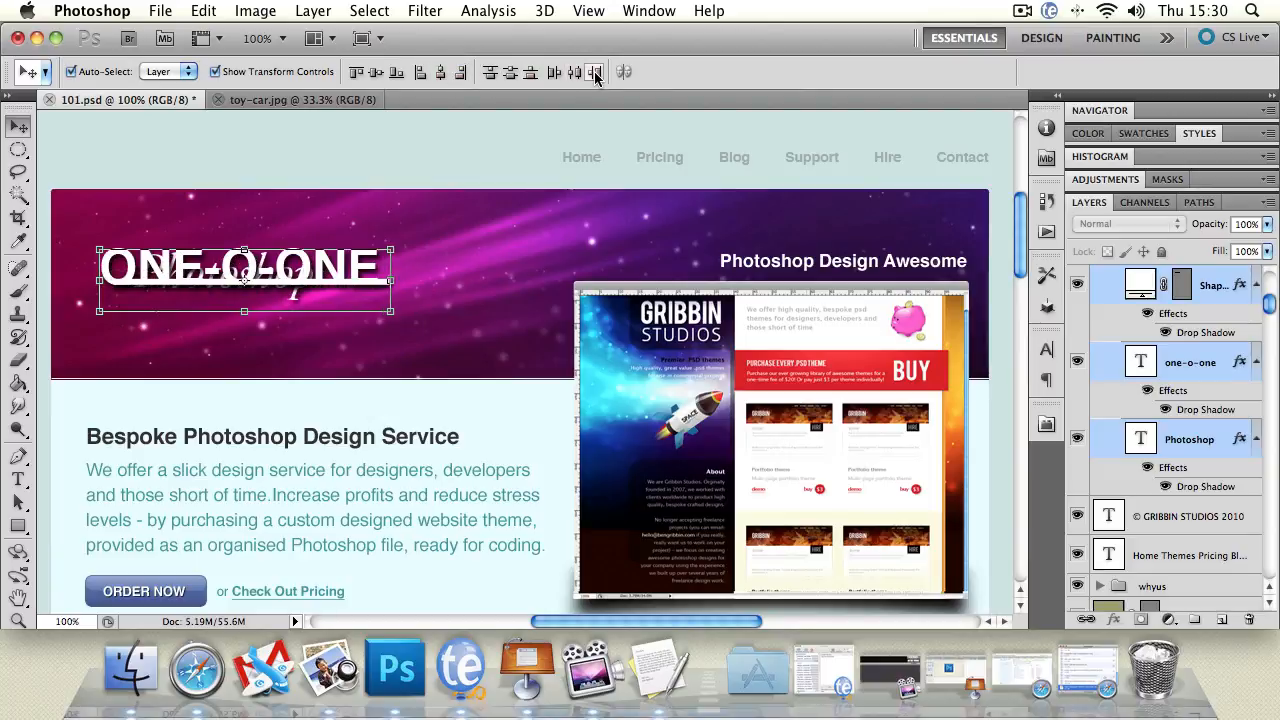
click(357, 73)
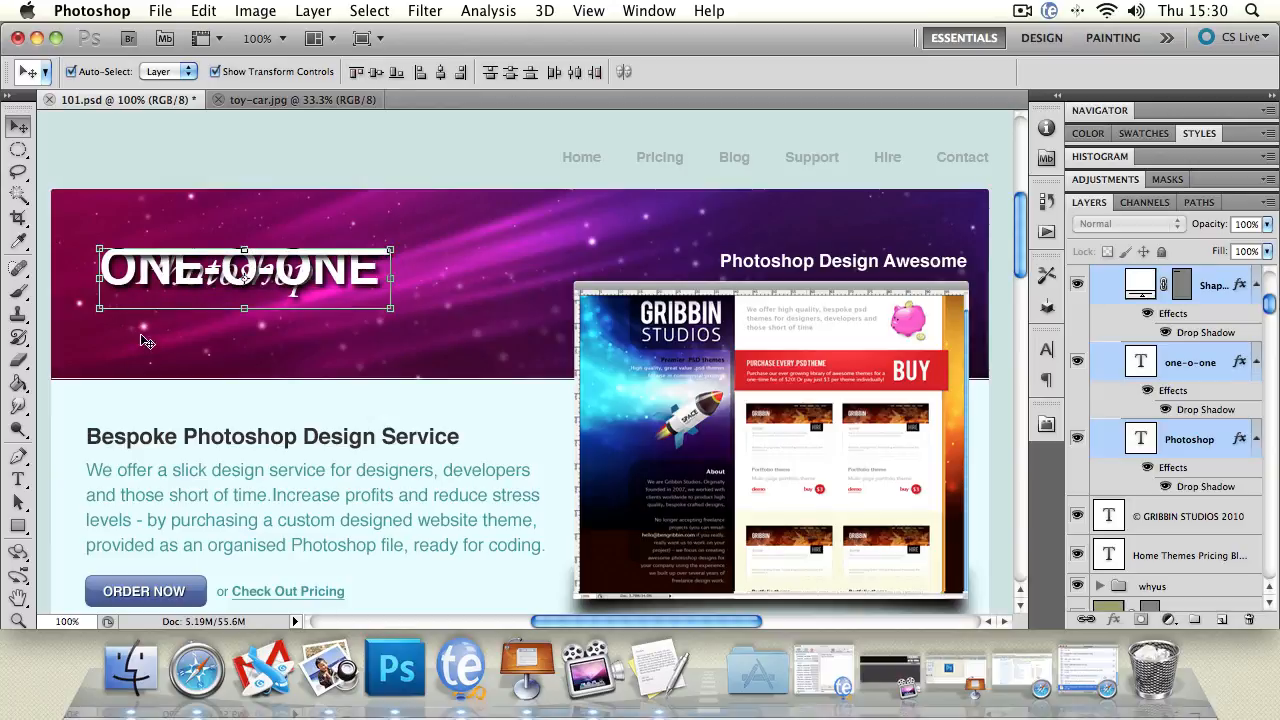
Step: Separate the overlapping heading layers, placing ONE-O-ONE below the Photoshop text and the underline beneath both
mouse_move(188, 251)
mouse_down()
mouse_move(189, 266)
mouse_move(188, 245)
mouse_up()
click(323, 174)
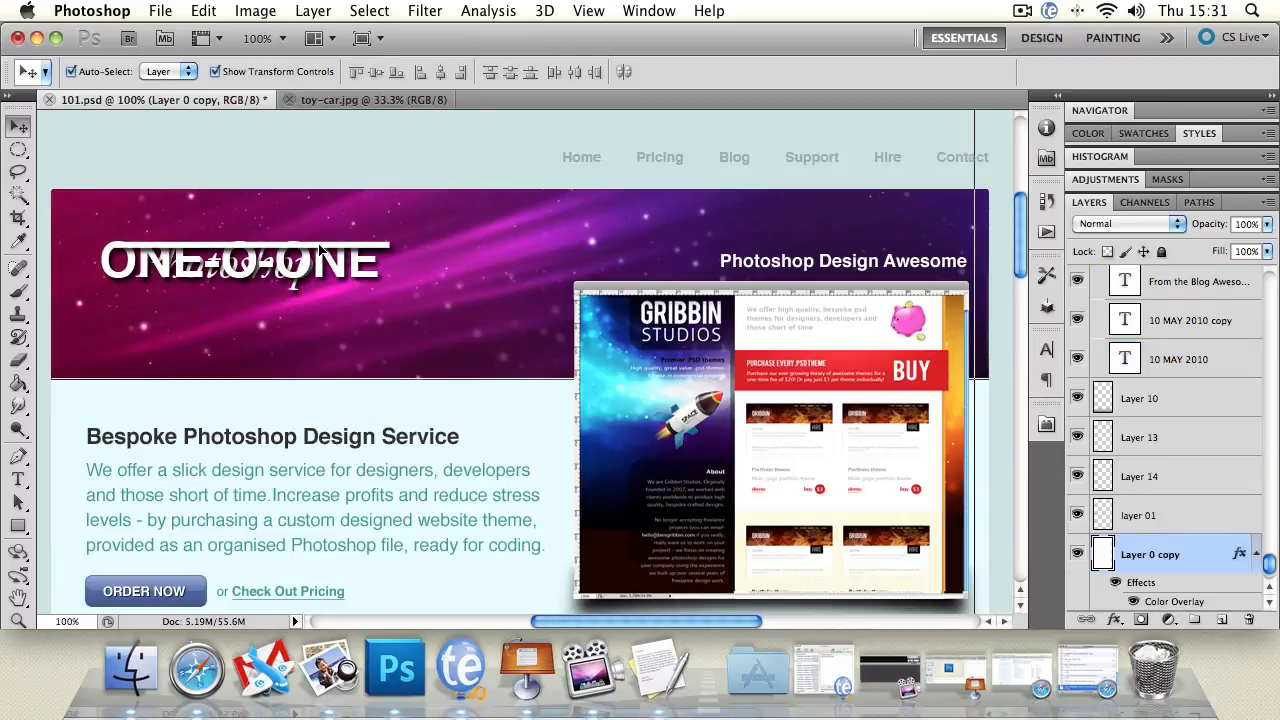
drag(323, 250, 318, 346)
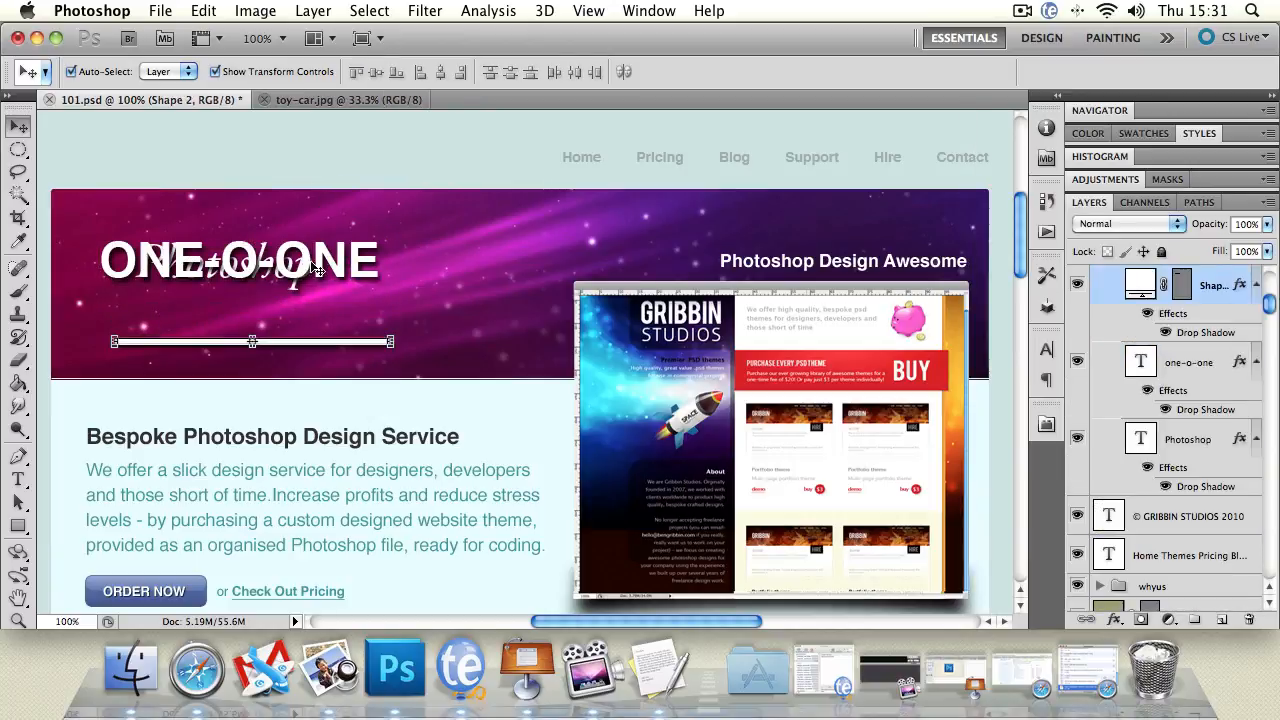
drag(318, 260, 318, 311)
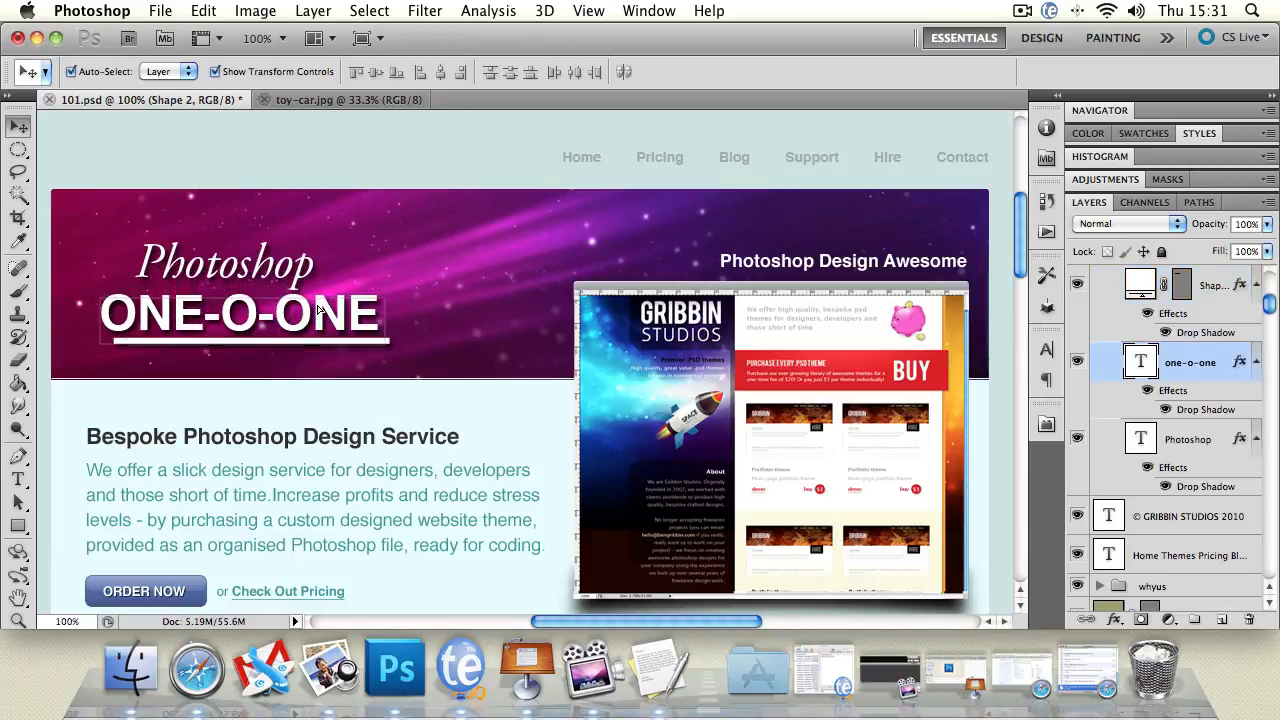
drag(302, 265, 302, 269)
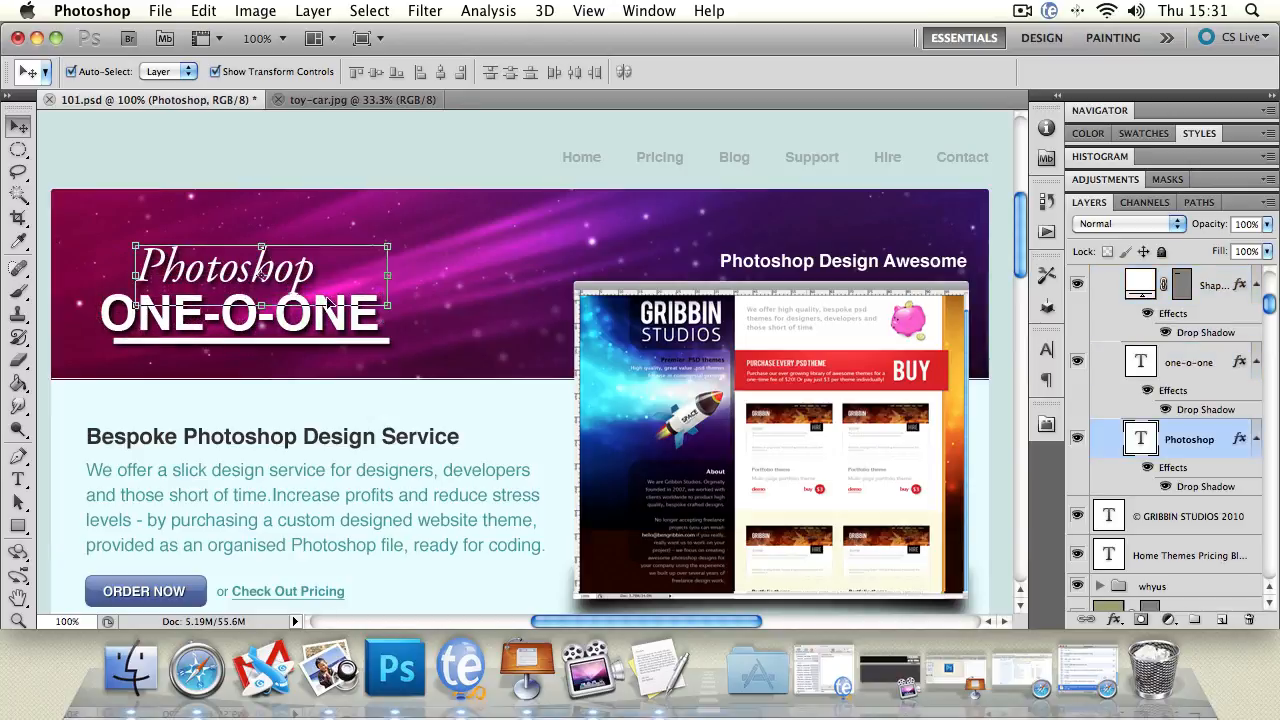
Step: Select the Photoshop text, underline and ONE-O-ONE together, align their left edges, and deselect them
shift+click(365, 345)
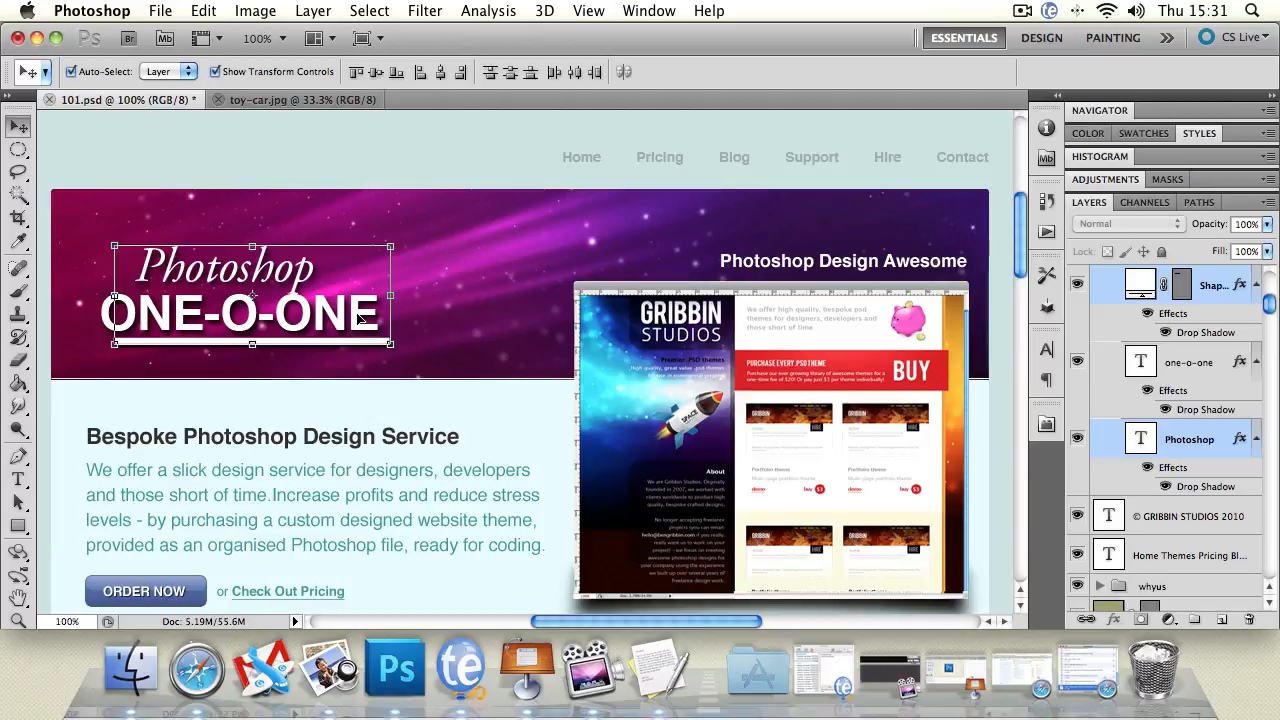
shift+click(360, 320)
click(420, 72)
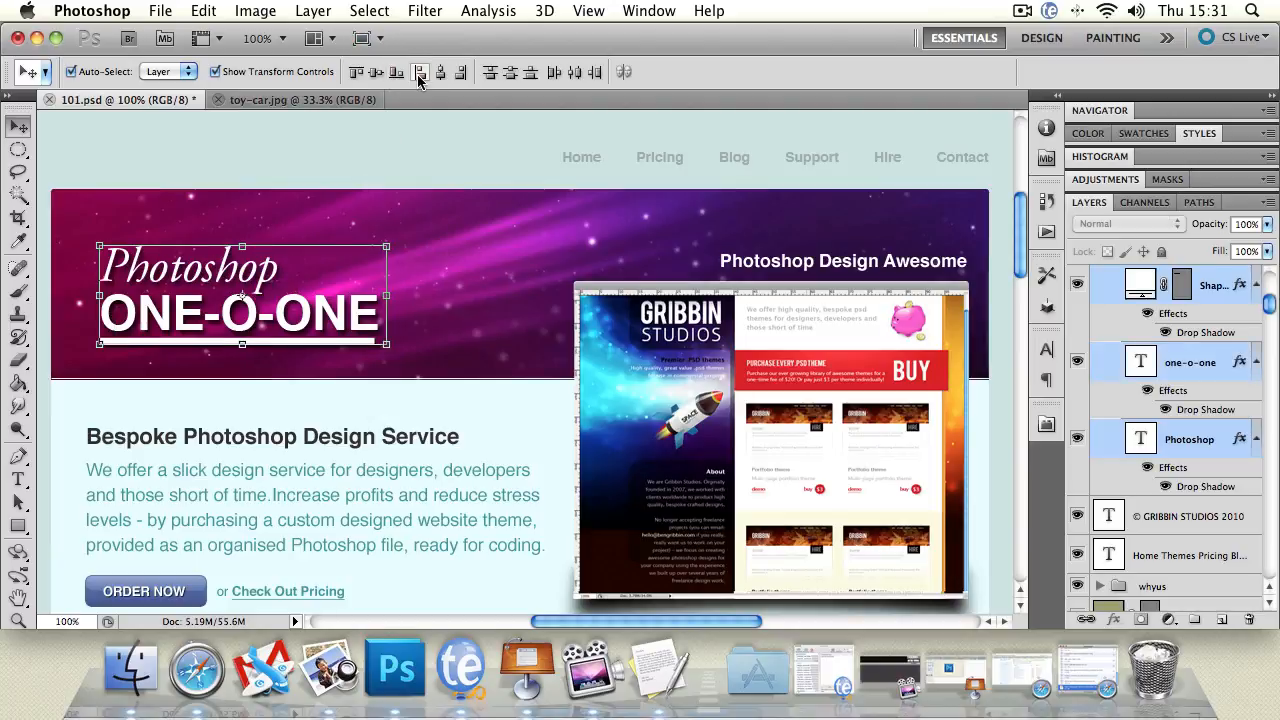
click(271, 201)
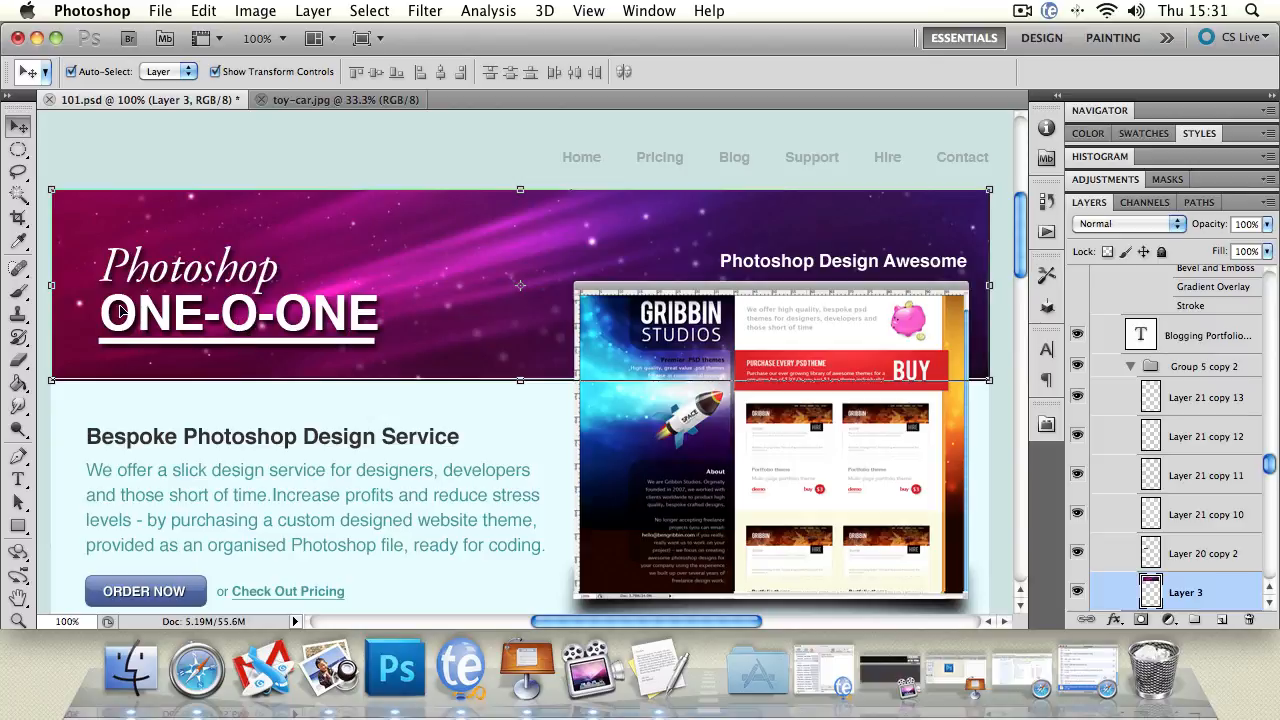
click(324, 162)
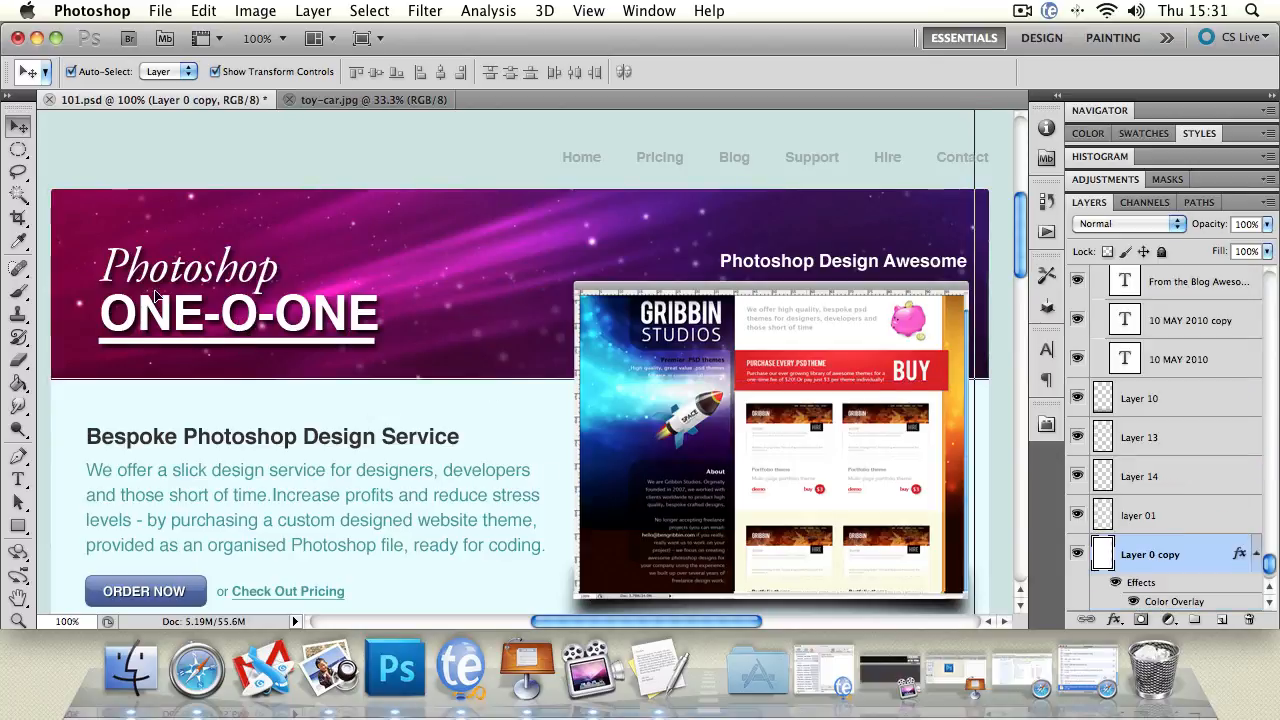
Step: Try selecting the layers in the upper part of the page with selection boxes, deselecting between attempts
click(588, 680)
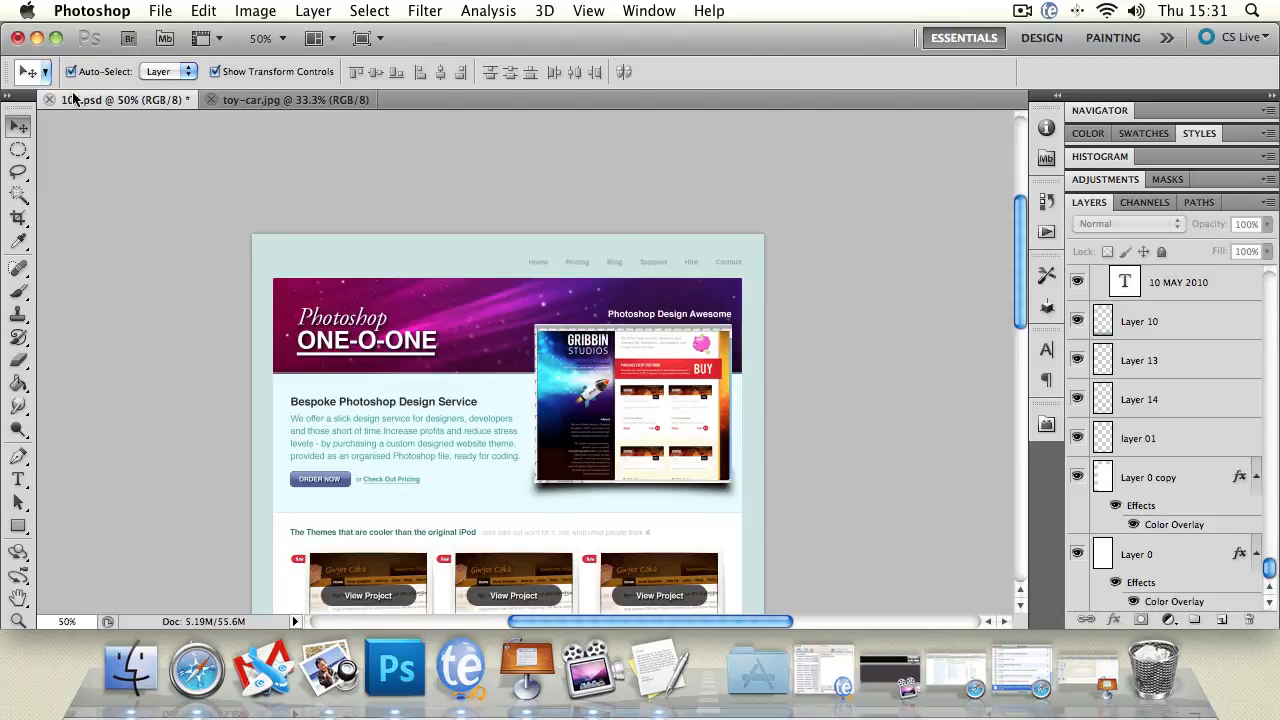
drag(260, 235, 812, 497)
click(118, 154)
drag(250, 228, 877, 517)
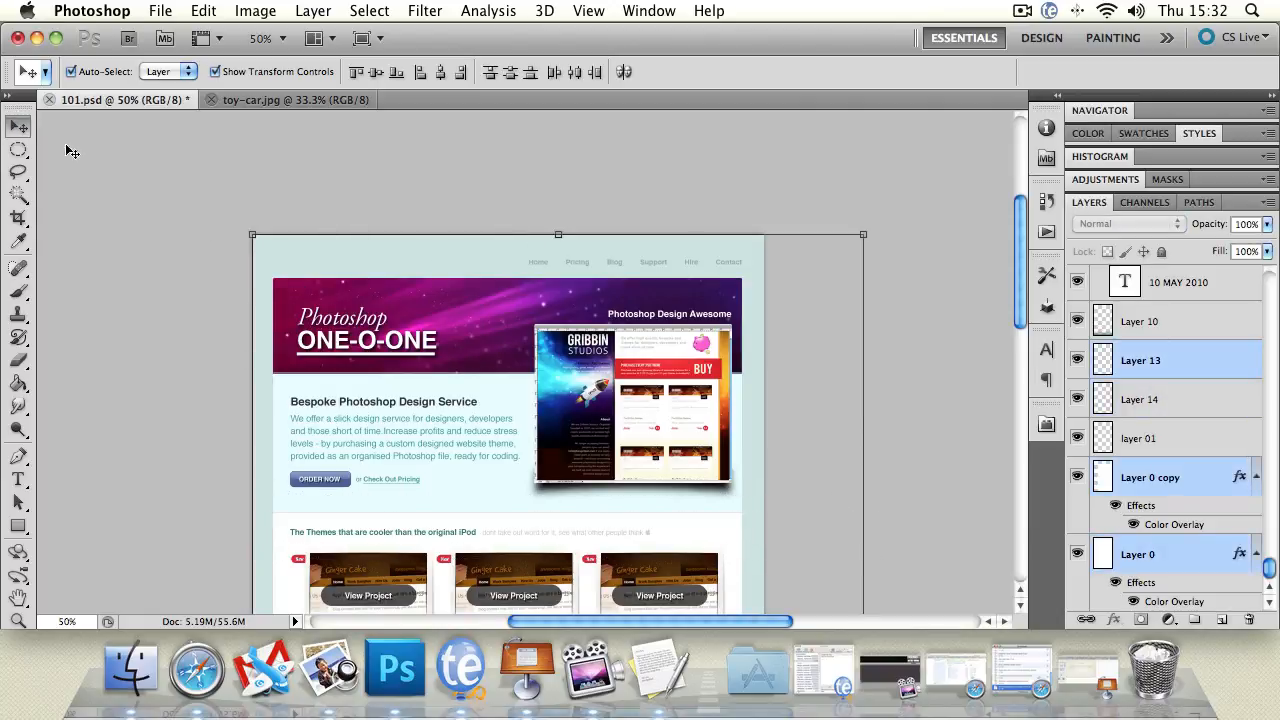
click(129, 161)
drag(160, 155, 947, 530)
click(950, 325)
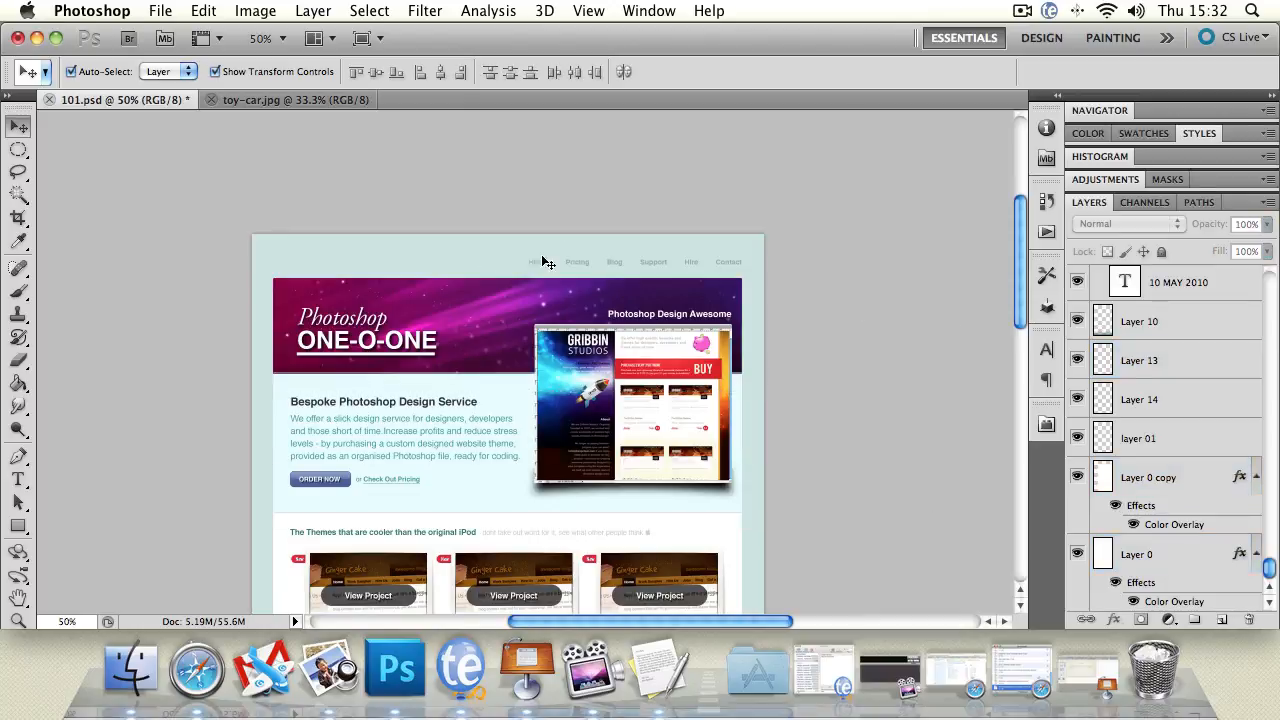
Step: Select the layer 01 layer, followed by the Photoshop heading text on the canvas
click(1176, 437)
drag(391, 327, 353, 310)
drag(1268, 317, 1268, 283)
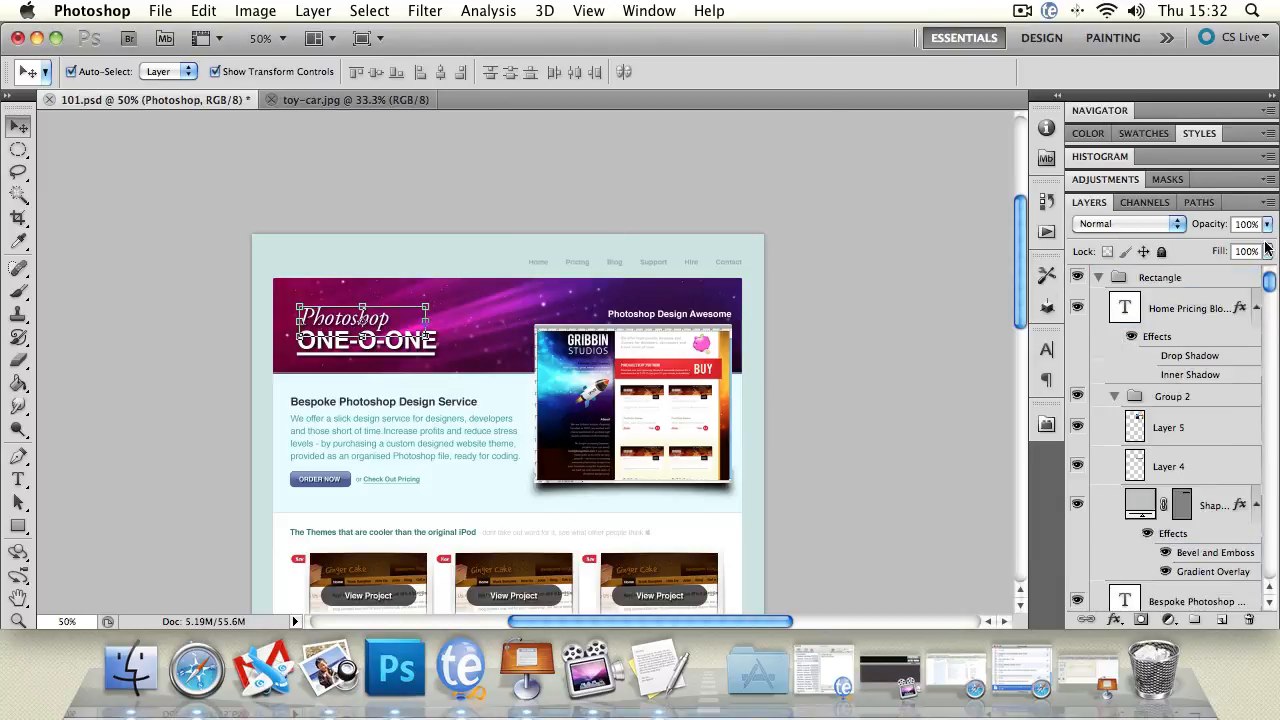
Step: Select the page's layers together with a selection box started outside the canvas and extended past the page's end
click(1170, 278)
click(196, 184)
drag(196, 184, 820, 371)
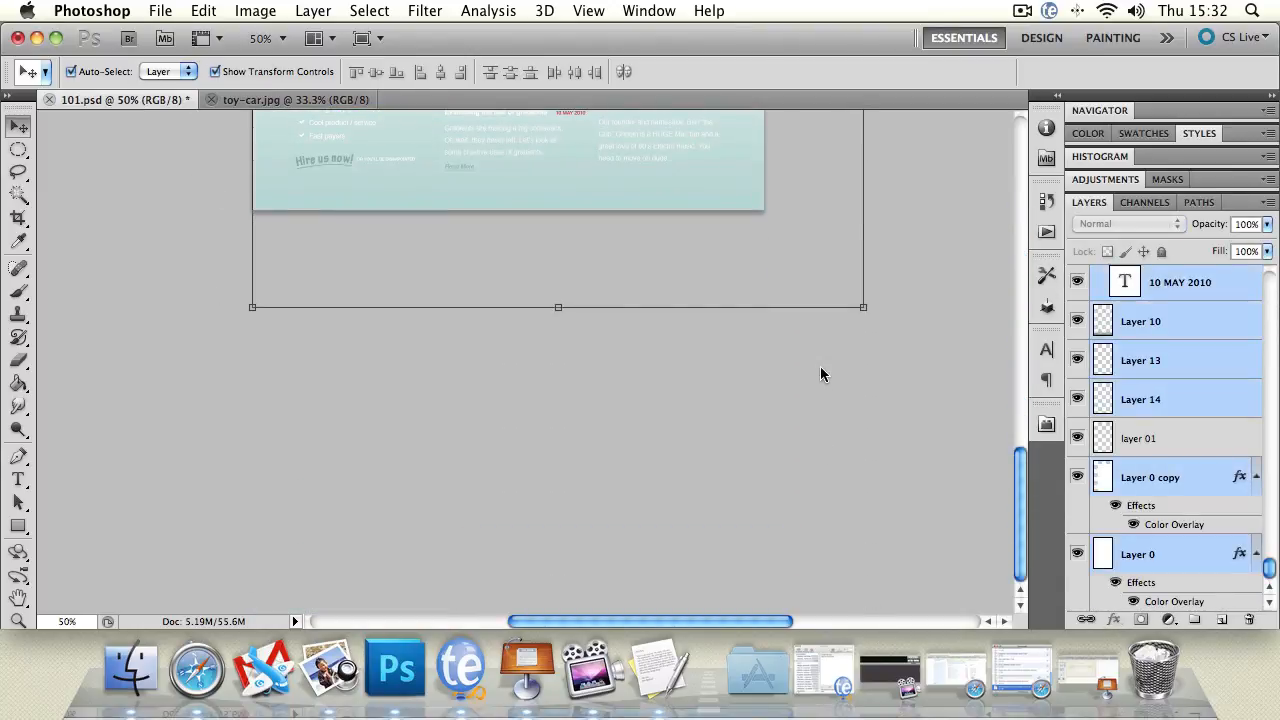
Step: Review the selected layers at the top of the page and of the layer stack, returning to the Move tool
click(18, 597)
scroll(166, 320, up, 15)
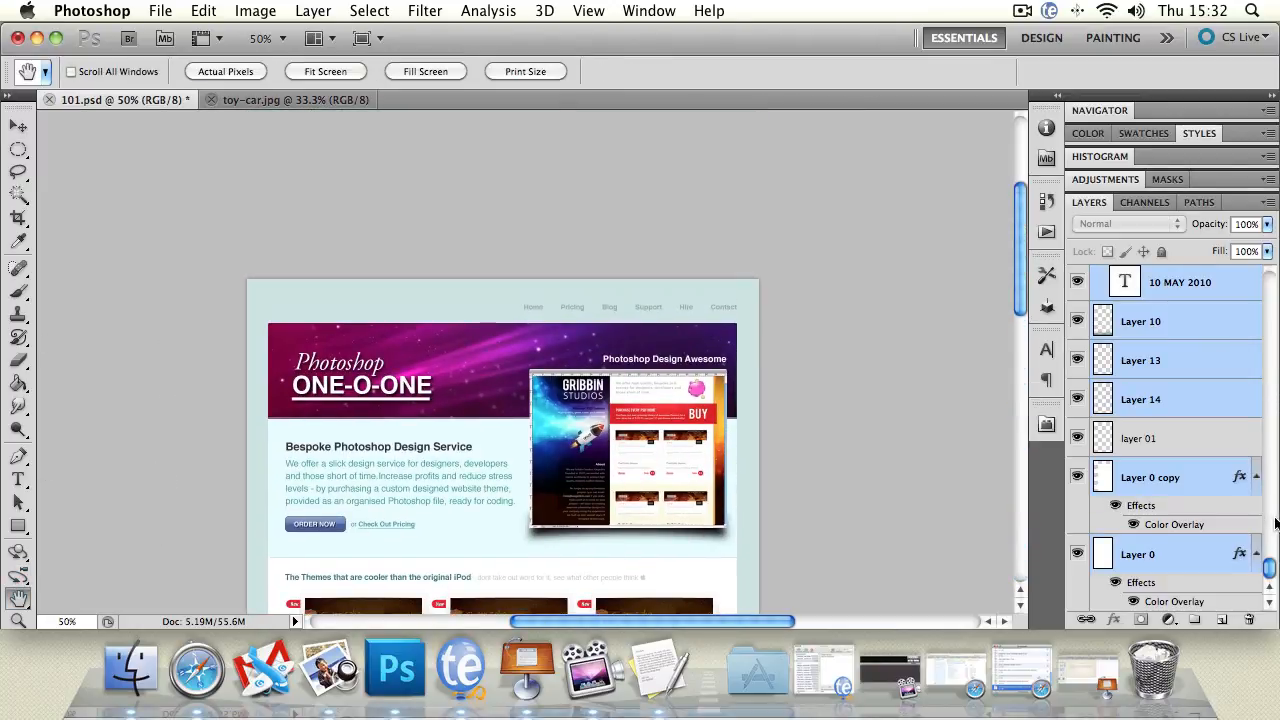
drag(1272, 570, 1271, 249)
click(18, 125)
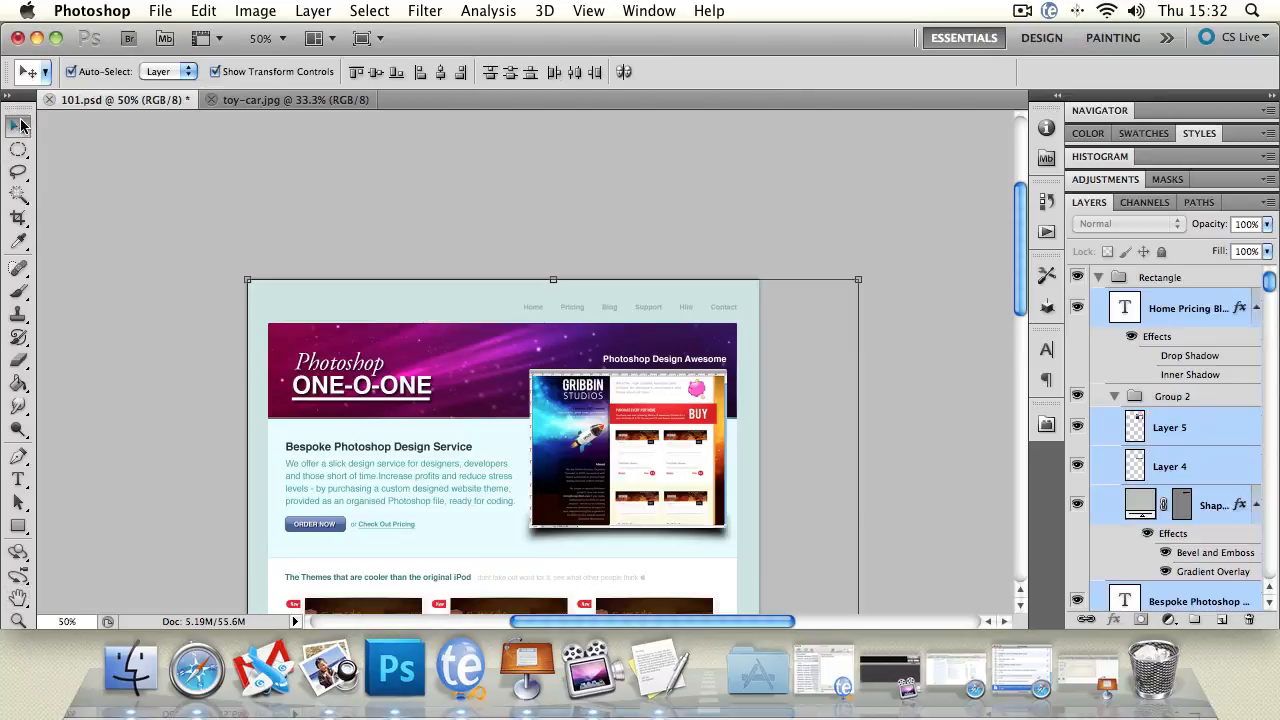
mouse_move(389, 339)
mouse_down()
mouse_move(387, 251)
mouse_move(399, 411)
mouse_move(377, 358)
mouse_move(390, 337)
mouse_up()
Step: Switch to the toy-car.jpg document and try to move its locked Background layer with the Move tool
click(290, 100)
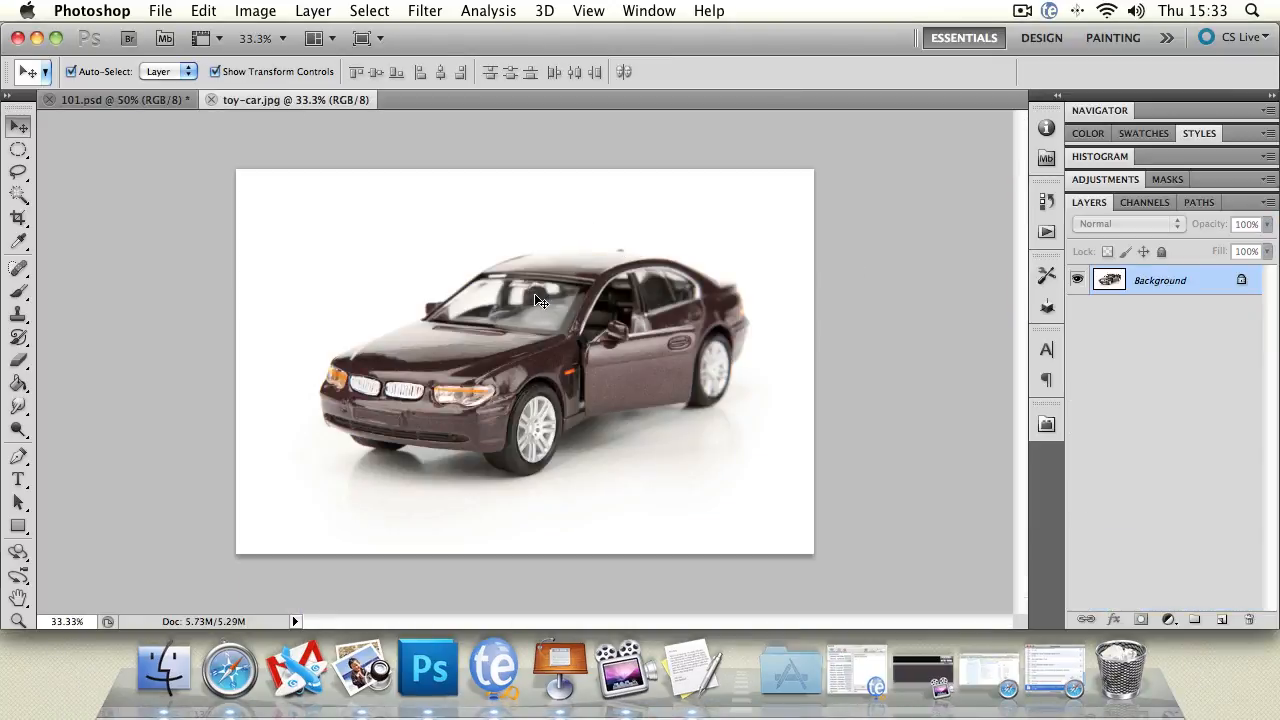
drag(540, 366, 525, 344)
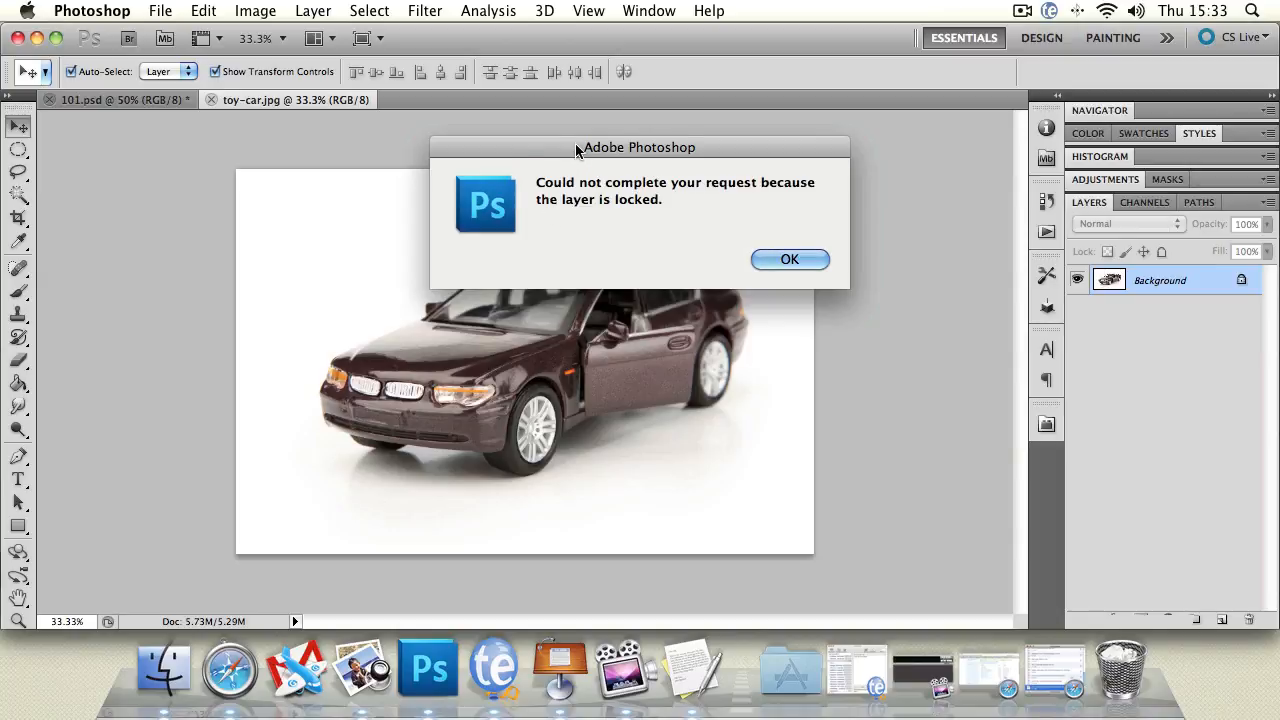
drag(570, 147, 368, 152)
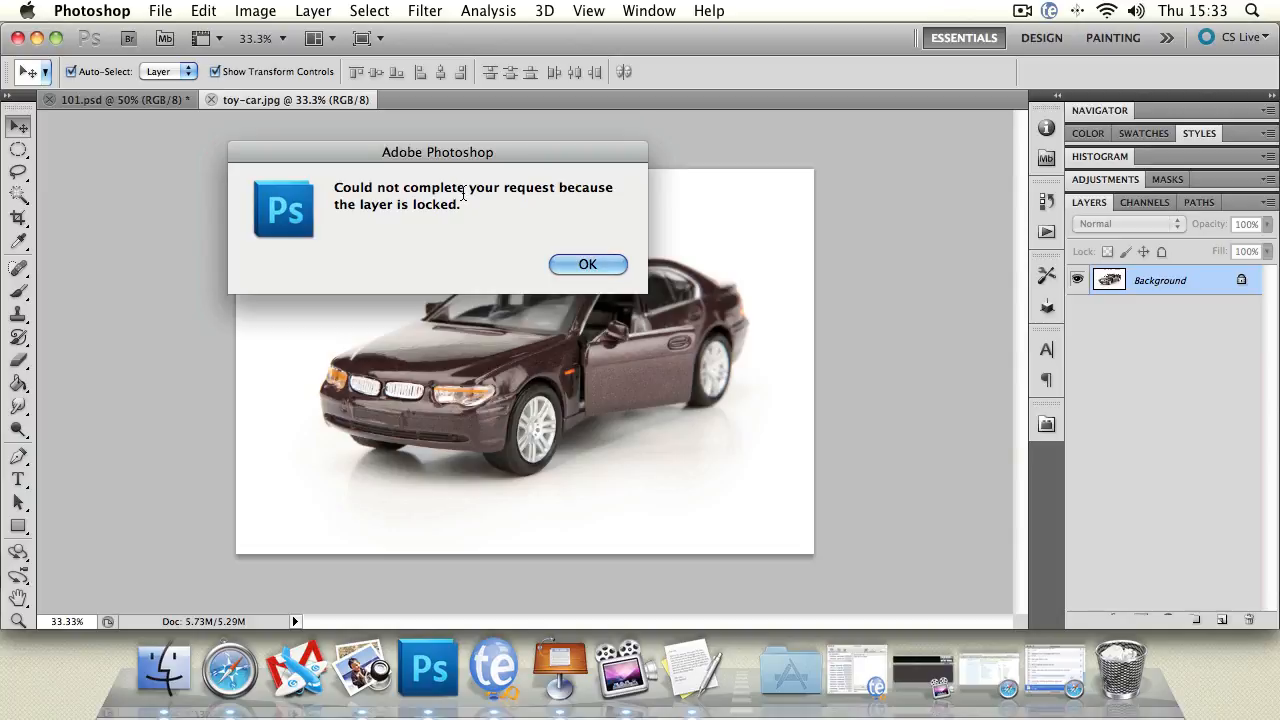
click(560, 262)
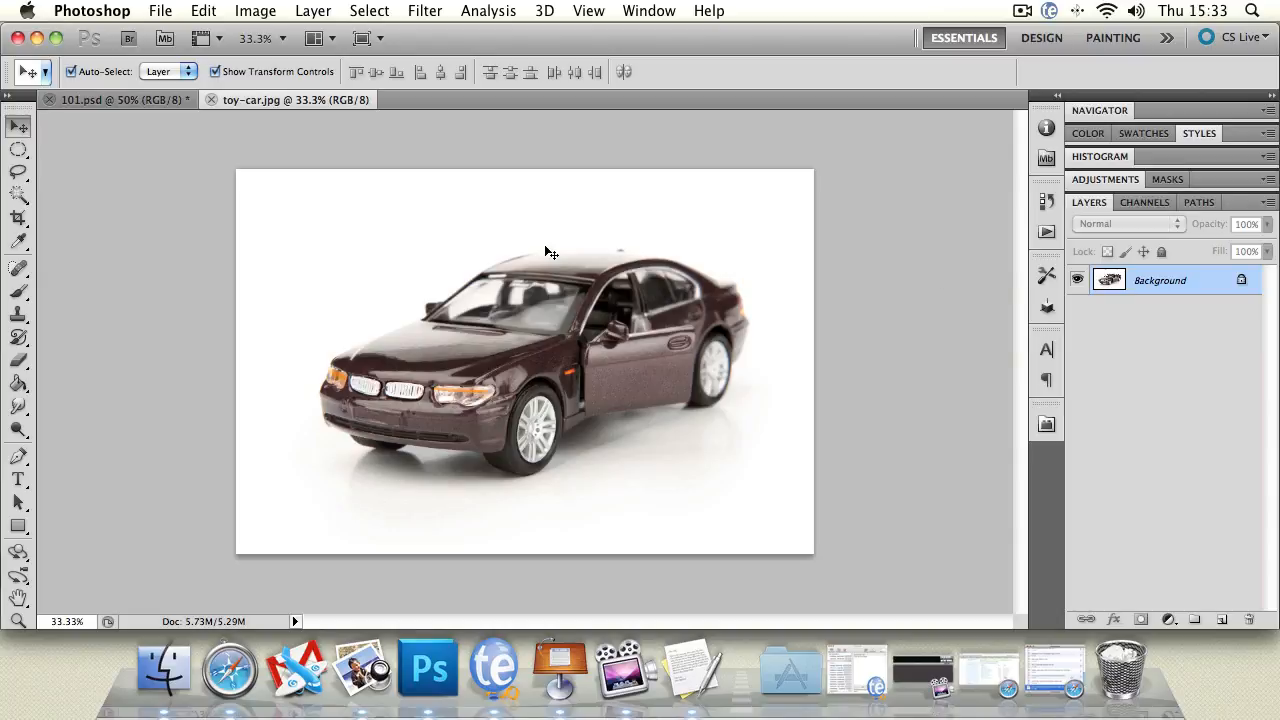
Step: Convert the locked Background into a regular layer named new and move the car image down and to the left on the canvas
double_click(1157, 289)
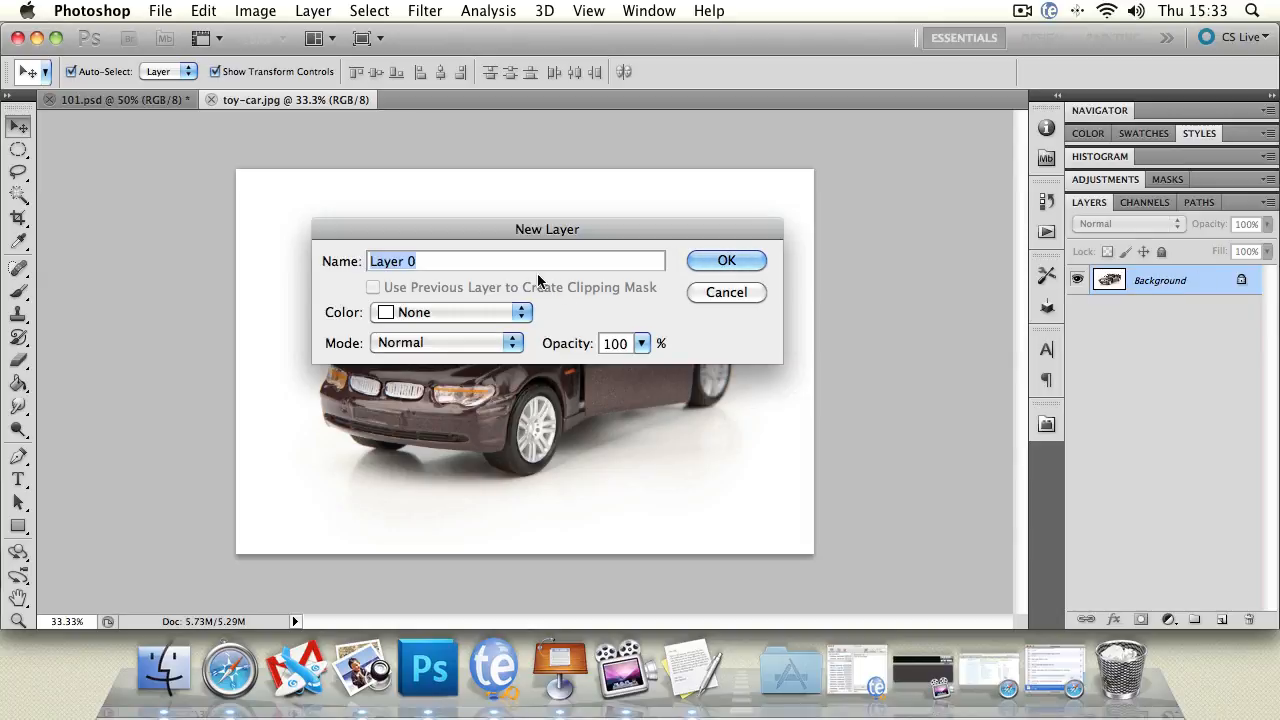
text(new)
click(745, 262)
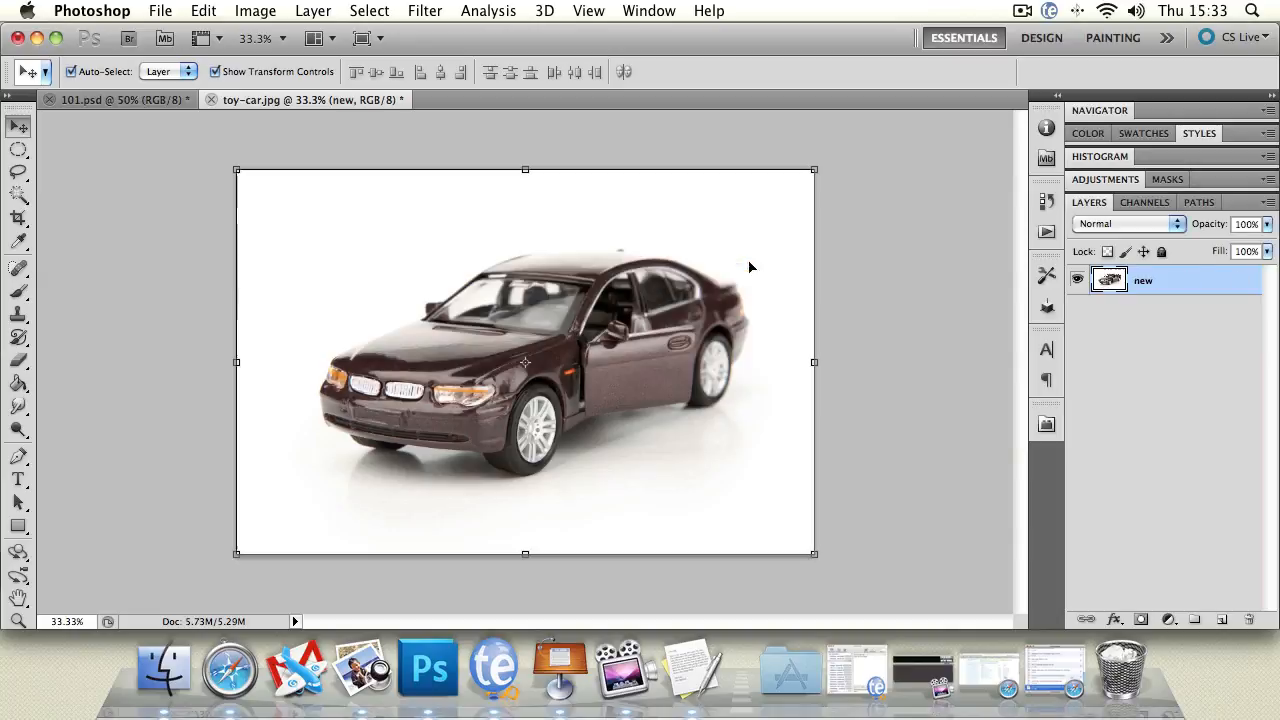
drag(527, 263, 463, 312)
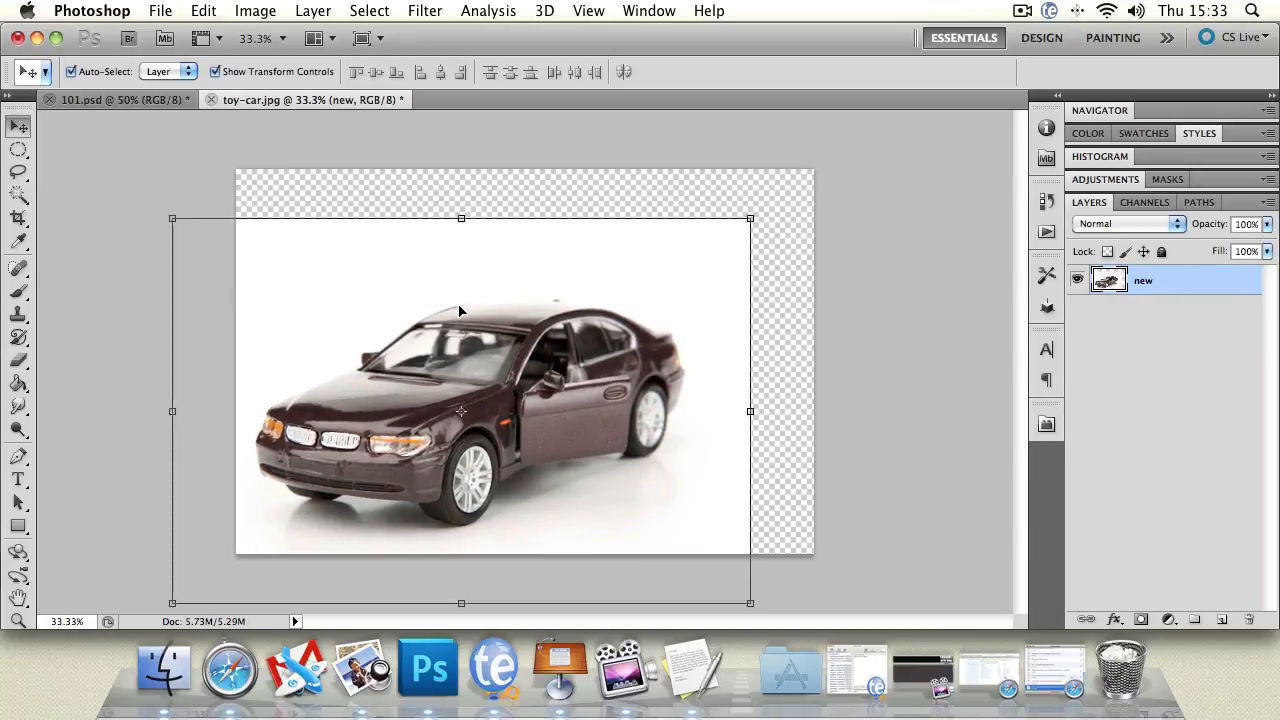
click(104, 190)
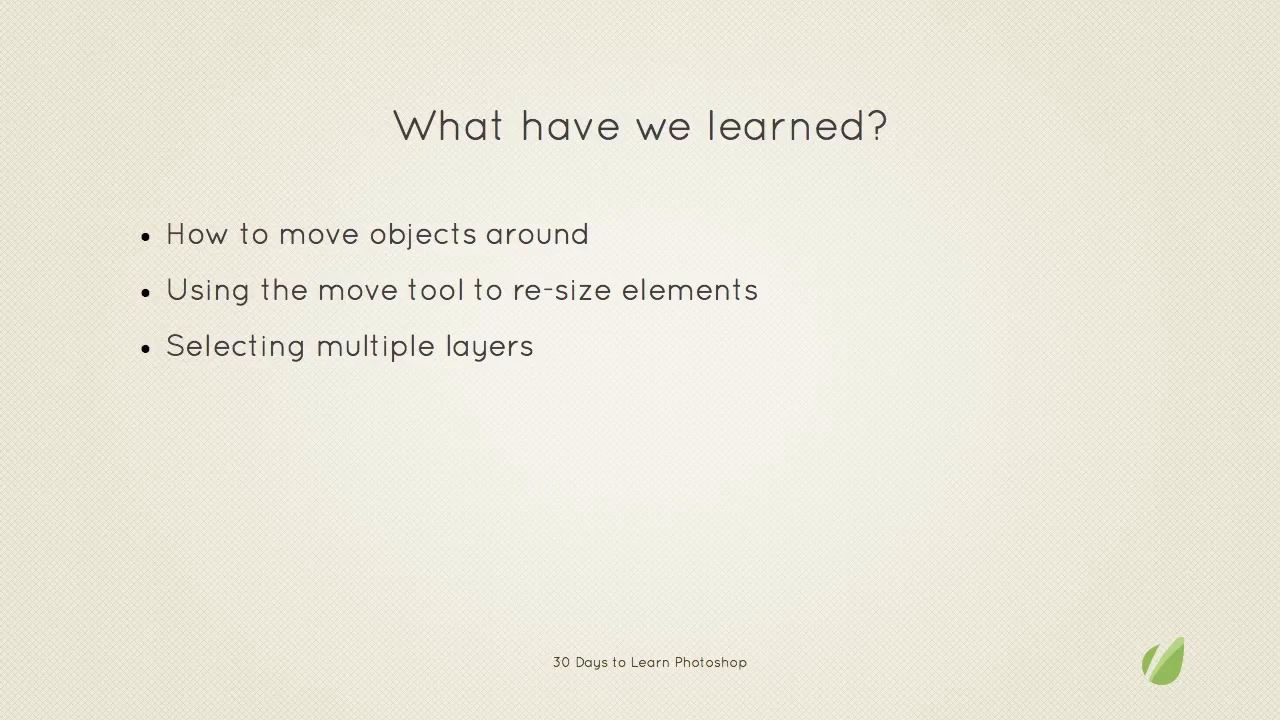